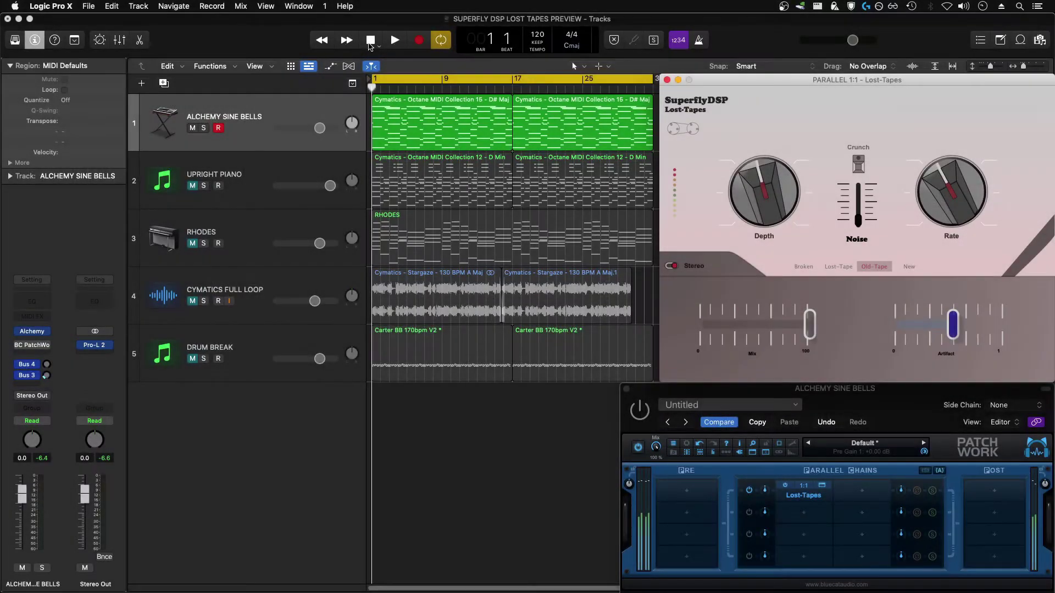
- Play the song and set the bells' Lost-Tapes Rate to 0.78 and Depth to about 0.51
key("space")
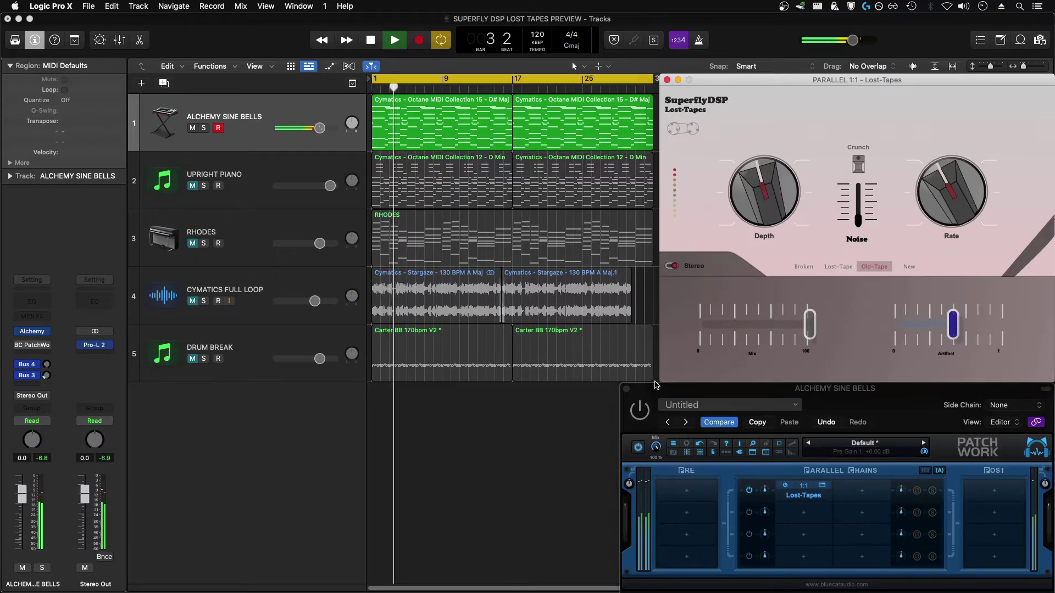
left_click(645, 417)
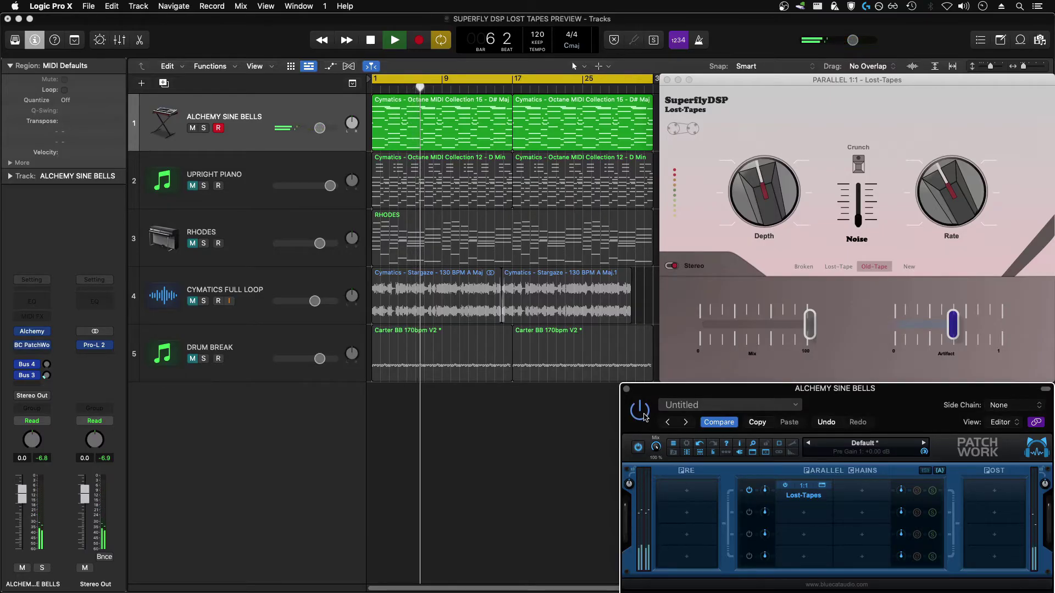
mouse_move(761, 199)
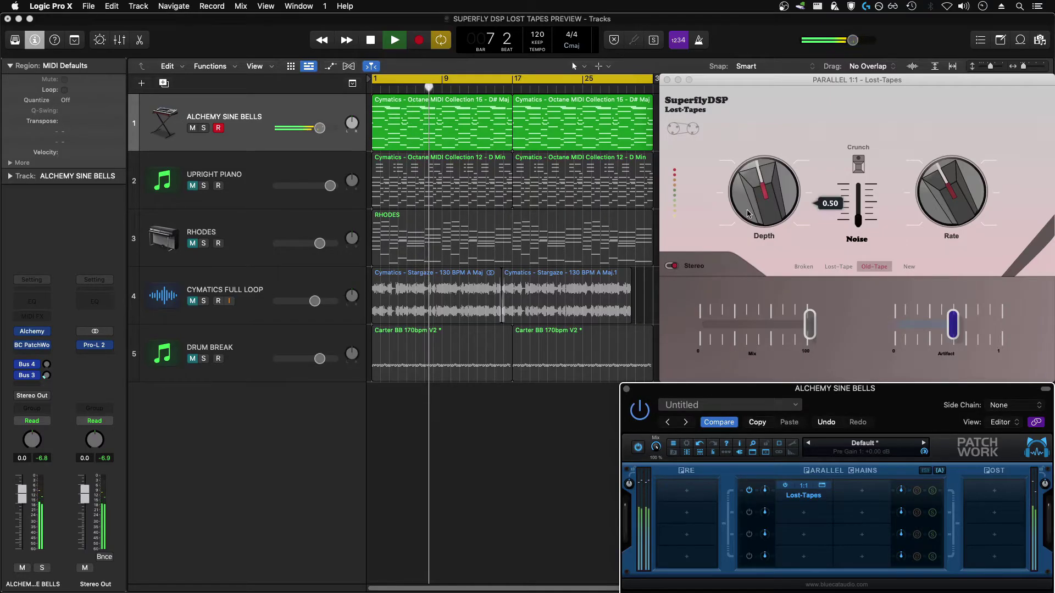
left_click_drag(760, 198, 762, 195)
left_click_drag(938, 201, 938, 201)
left_click_drag(790, 182, 783, 181)
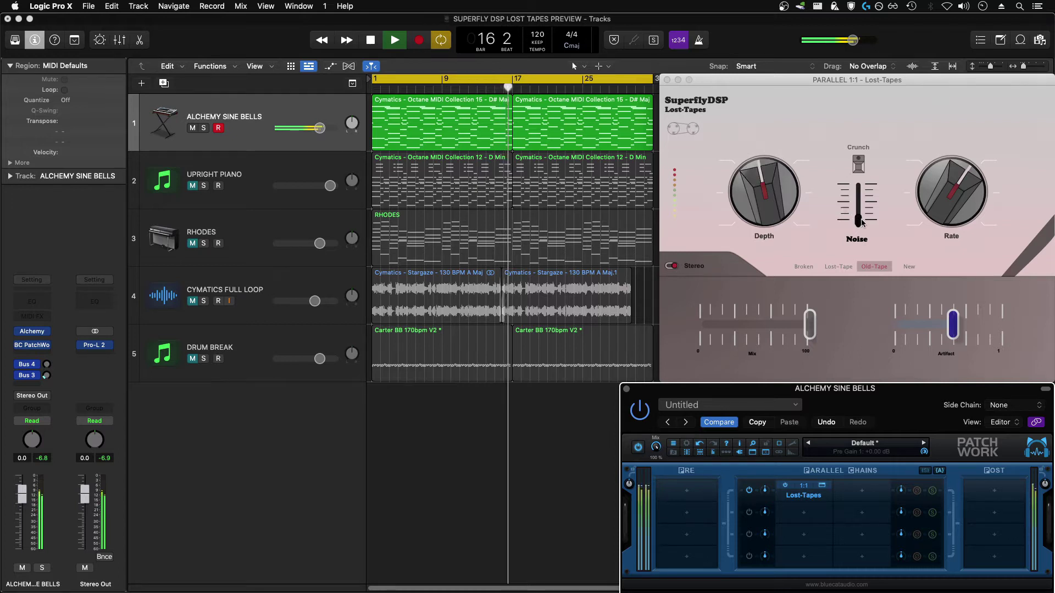
- Raise the Noise level to 0.17dBFs and toggle the Crunch effect
mouse_move(860, 220)
left_click_drag(859, 221, 859, 221)
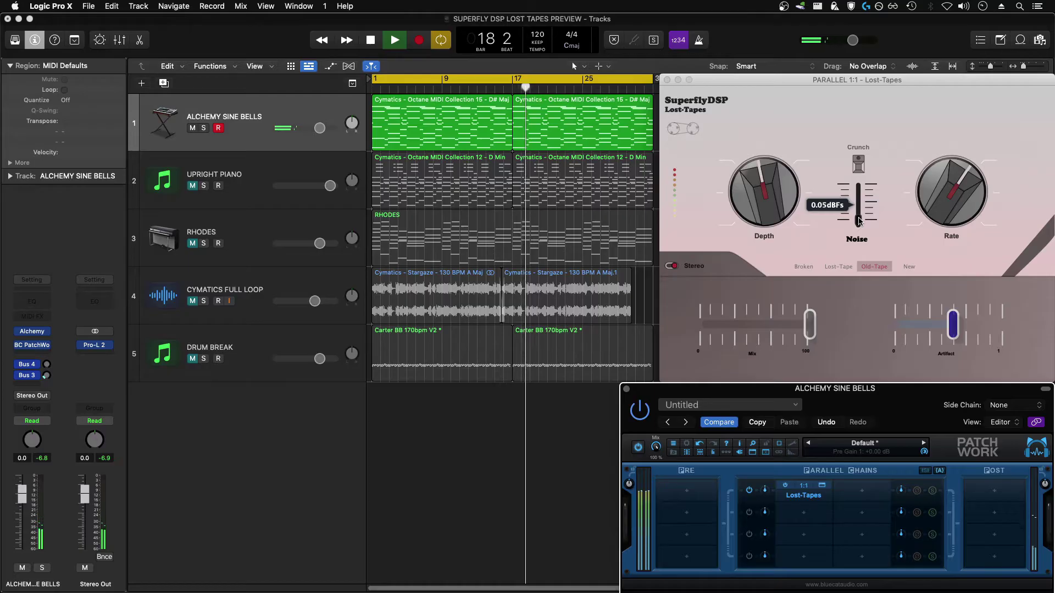
left_click(860, 170)
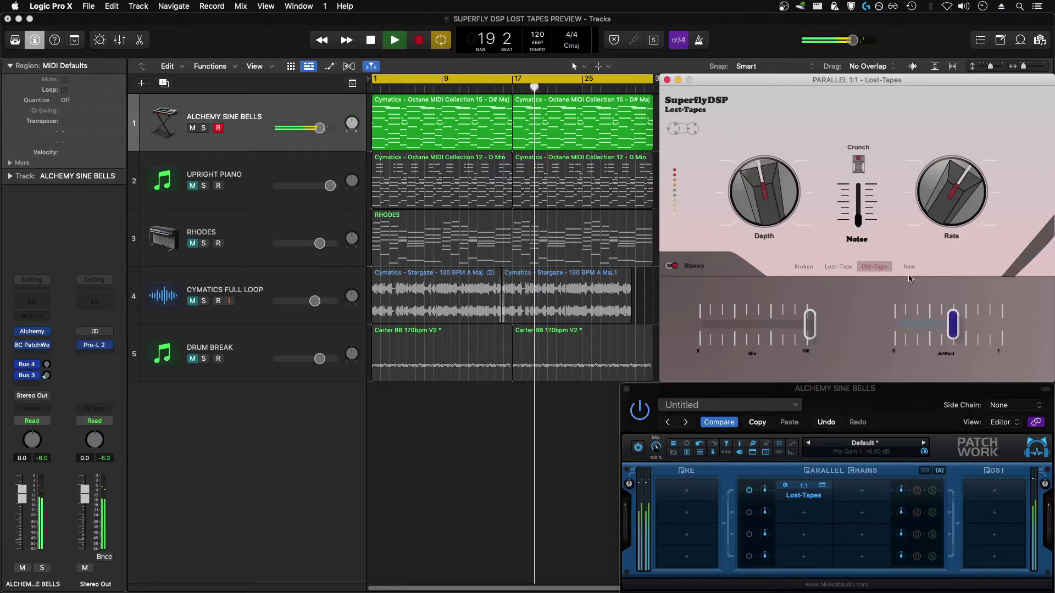
- Try Artifact from 1.00 to 0.00, leave it at 0.32, and lower Mix to about 59.5%
mouse_move(926, 317)
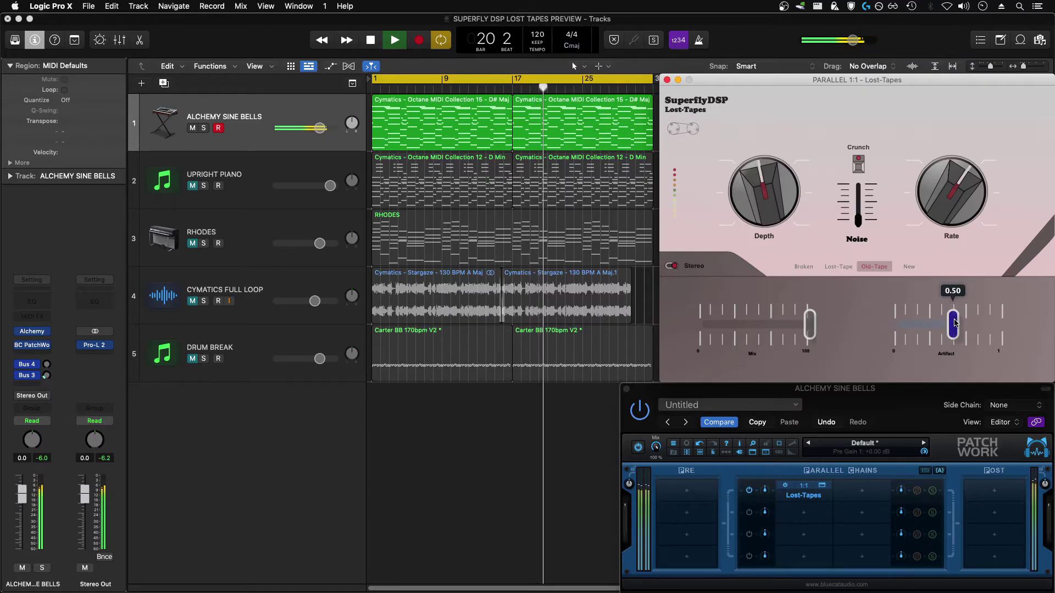
left_click(643, 417)
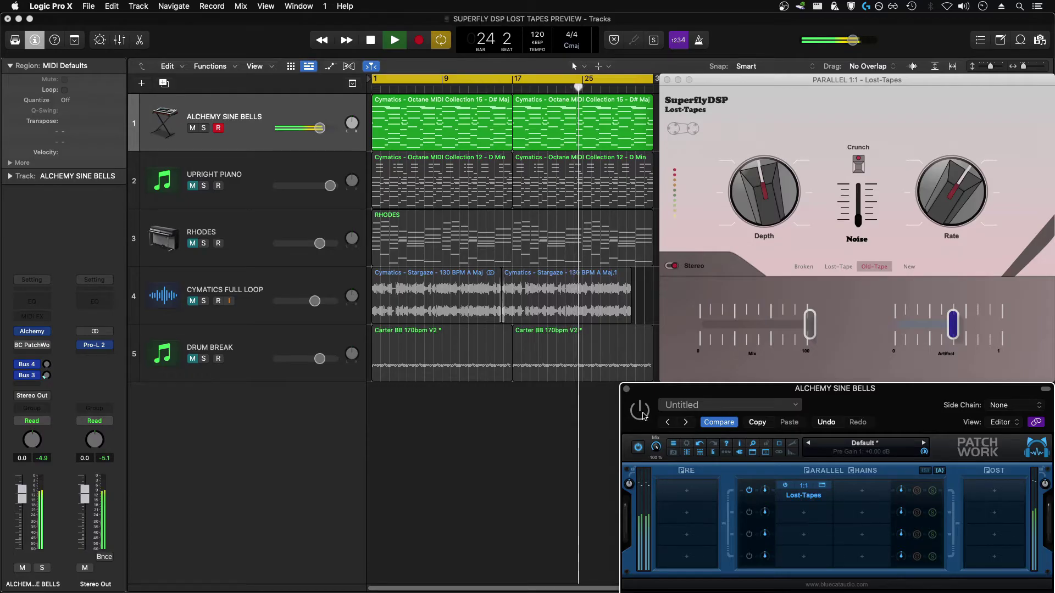
left_click_drag(953, 324, 950, 334)
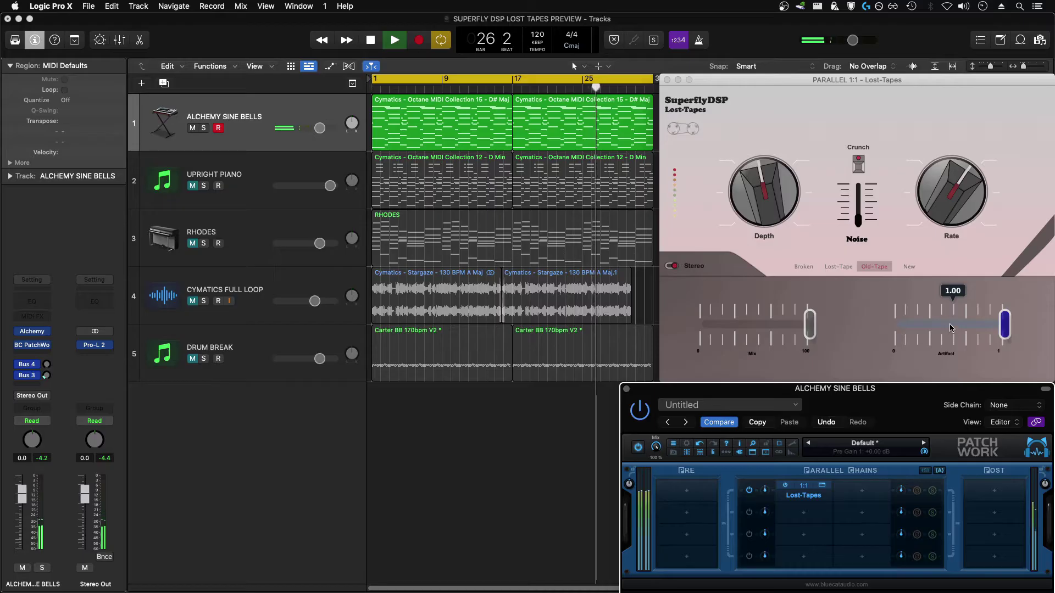
left_click(950, 327)
double_click(950, 328)
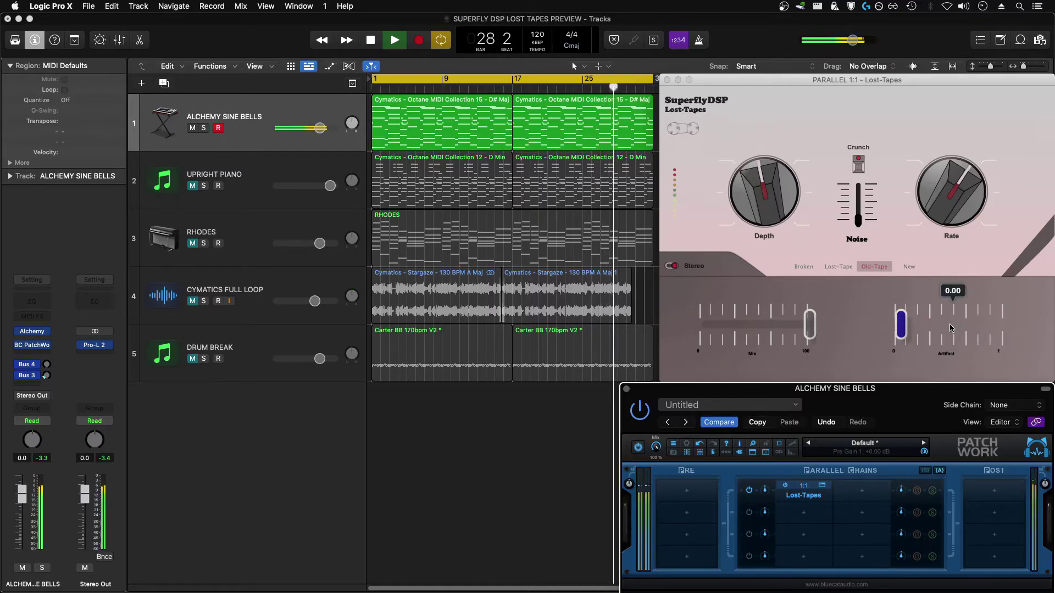
left_click_drag(901, 325, 945, 324)
left_click_drag(810, 325, 812, 337)
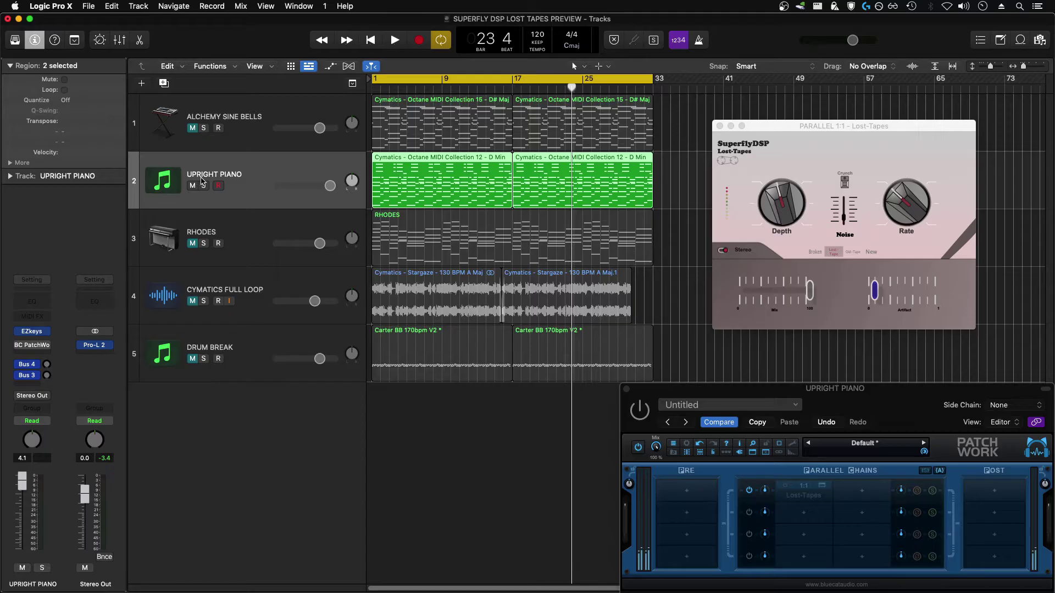
- Restart playback and enable the bypassed Lost-Tapes effect on the Upright Piano
key("space")
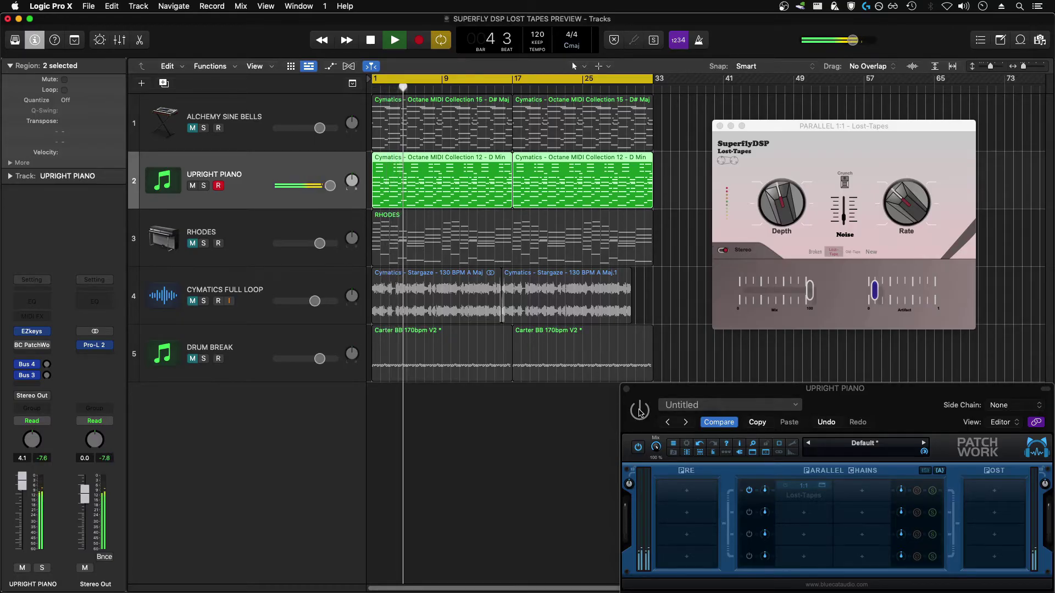
left_click(648, 406)
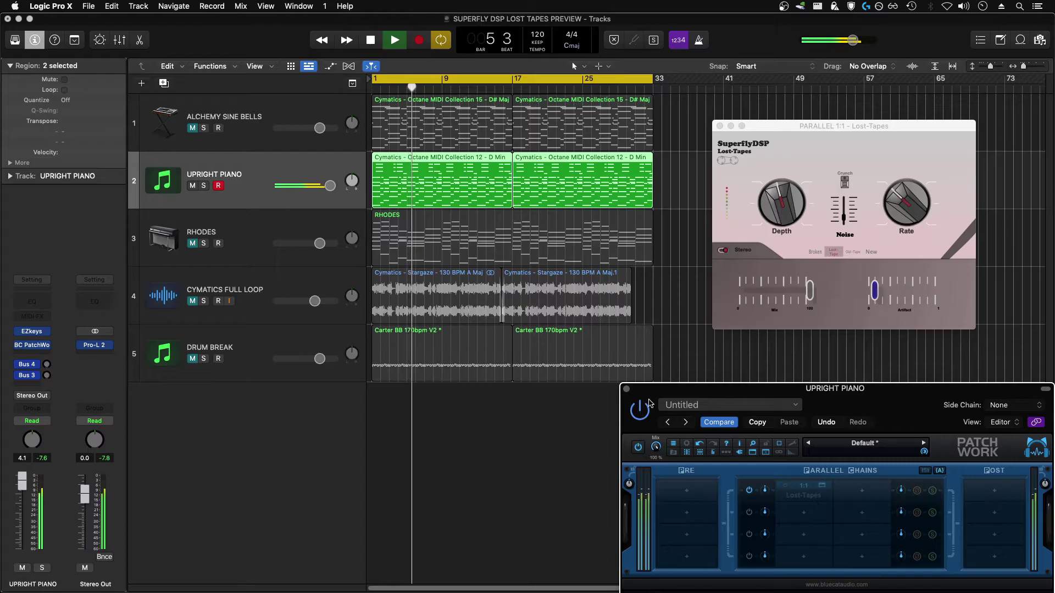
left_click(783, 486)
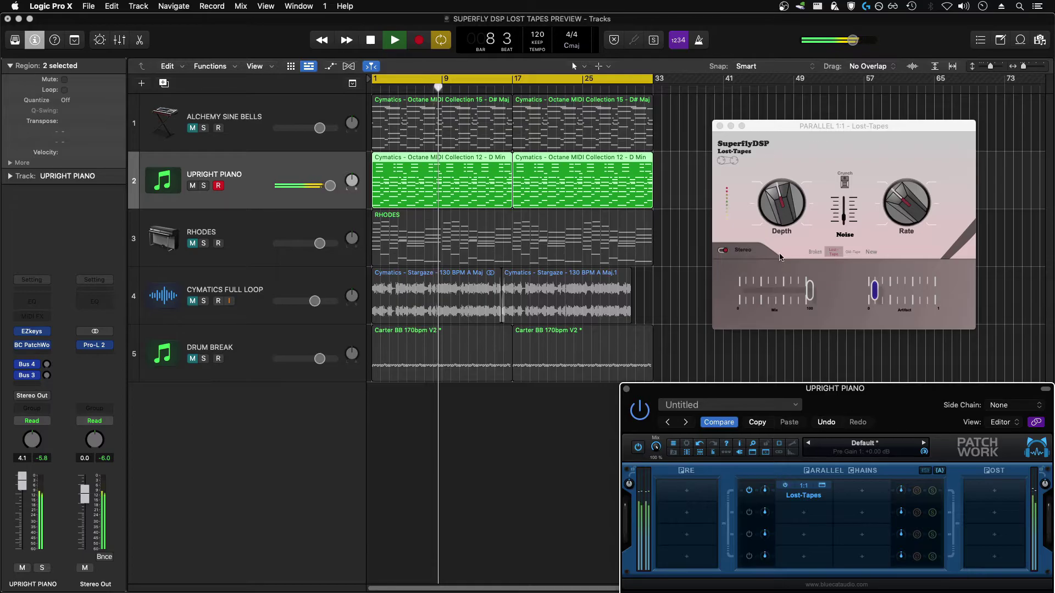
- Turn the piano's Lost-Tapes Depth and Rate down
mouse_move(792, 207)
scroll(792, 207, "down", 10)
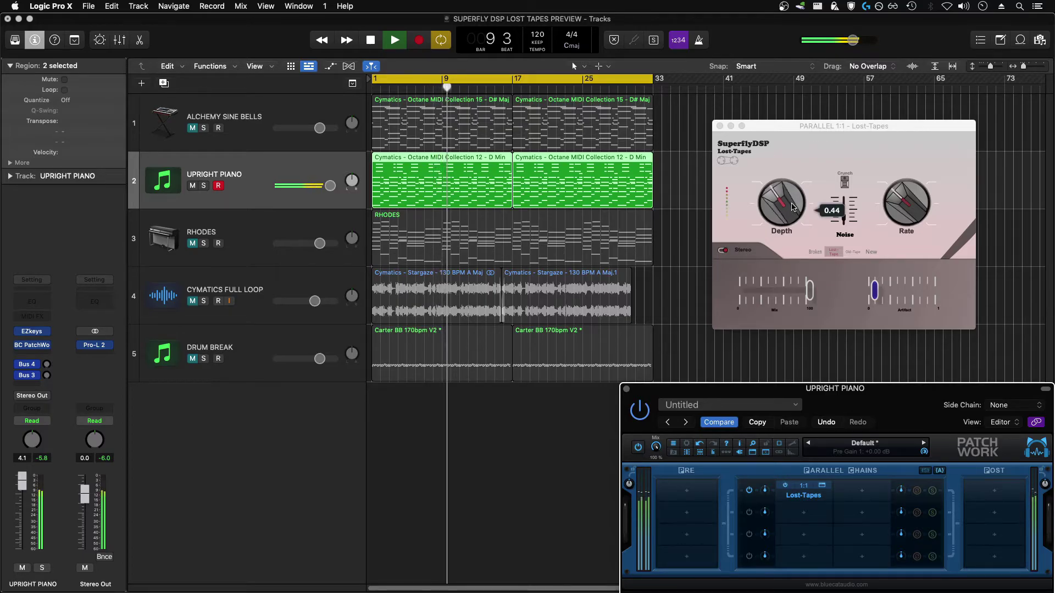
scroll(792, 207, "down", 5)
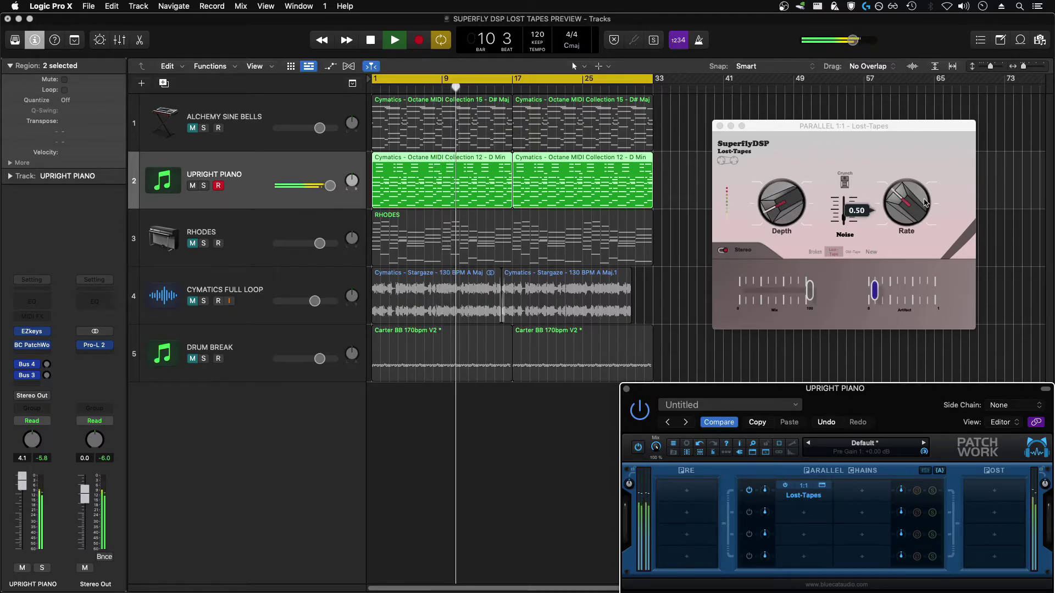
scroll(920, 202, "down", 5)
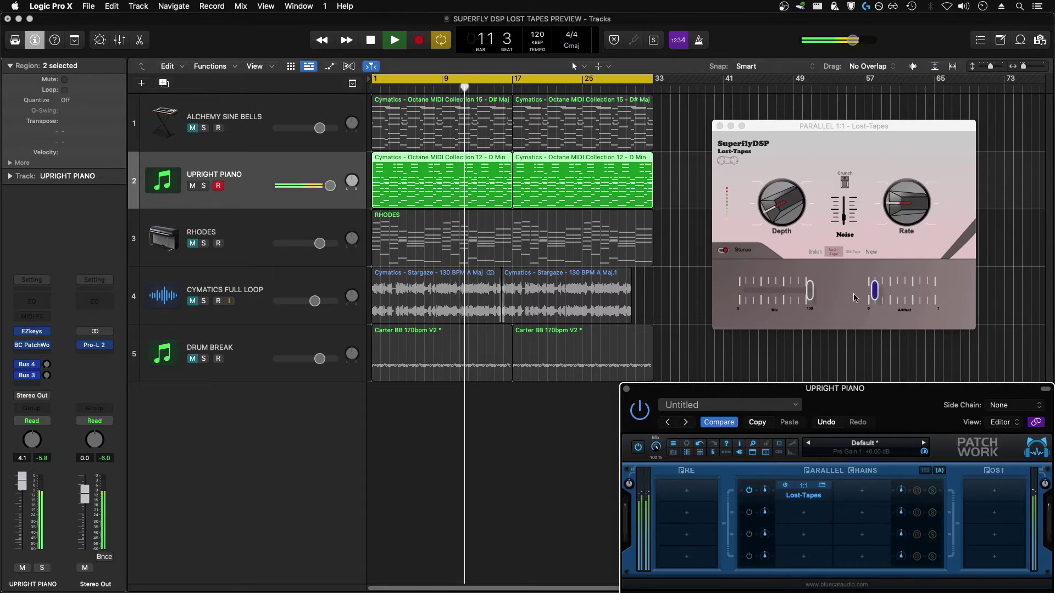
mouse_move(805, 300)
scroll(805, 299, "down", 10)
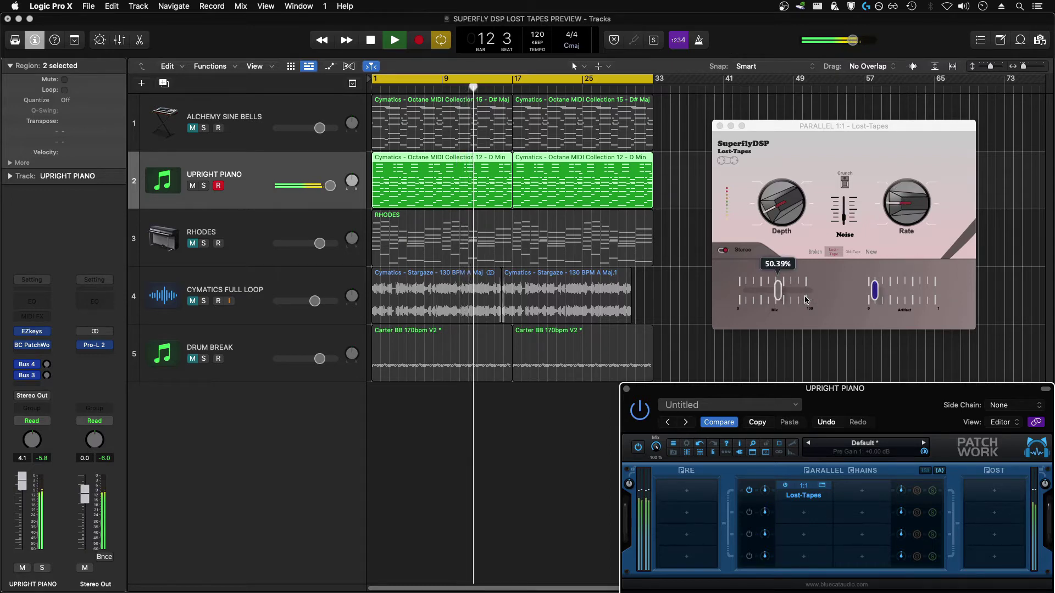
scroll(805, 299, "down", 2)
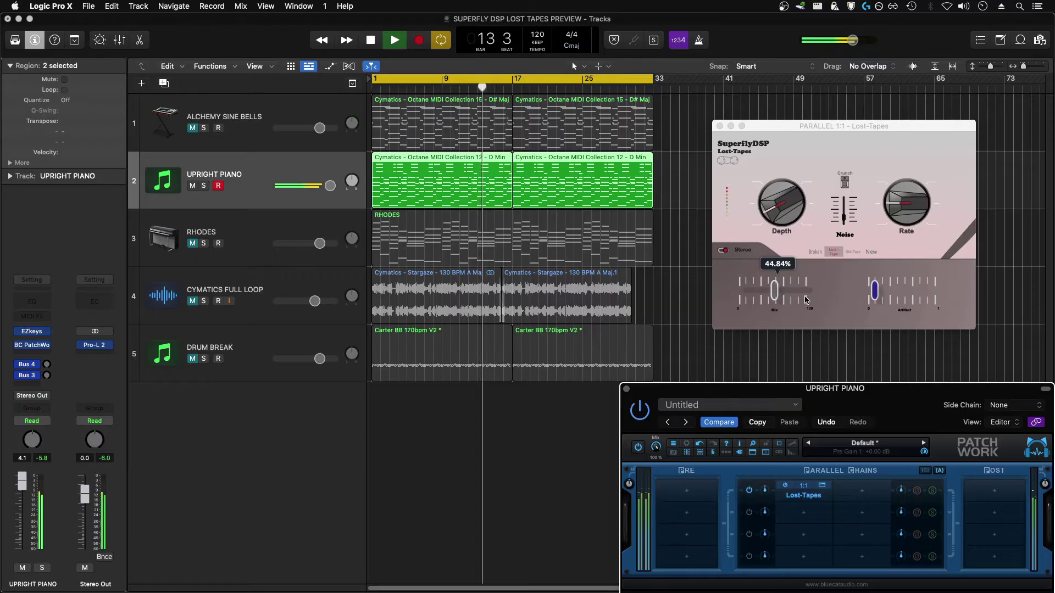
scroll(804, 300, "down", 1)
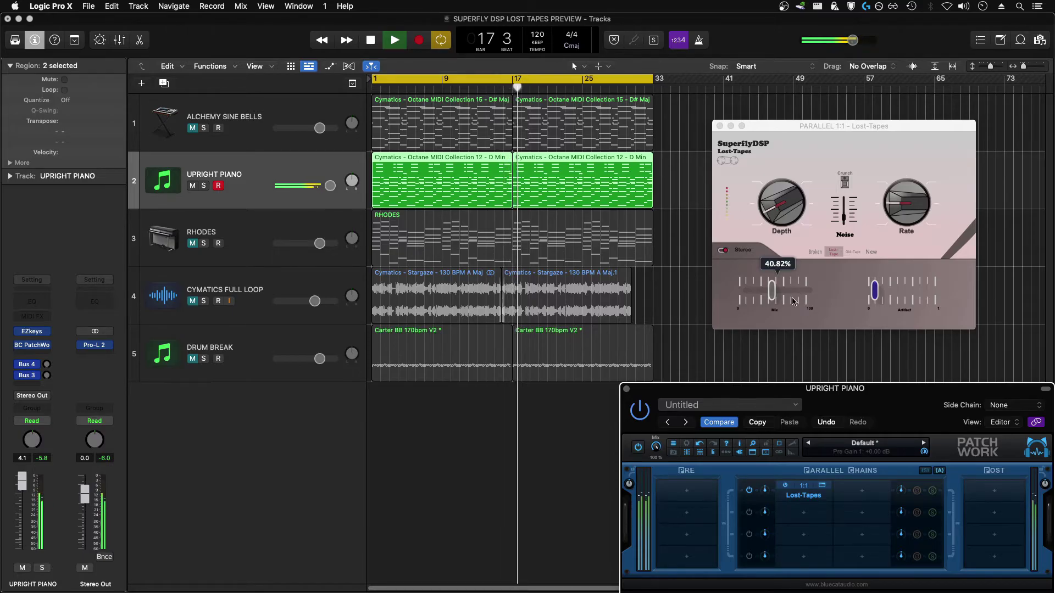
scroll(792, 300, "up", 5)
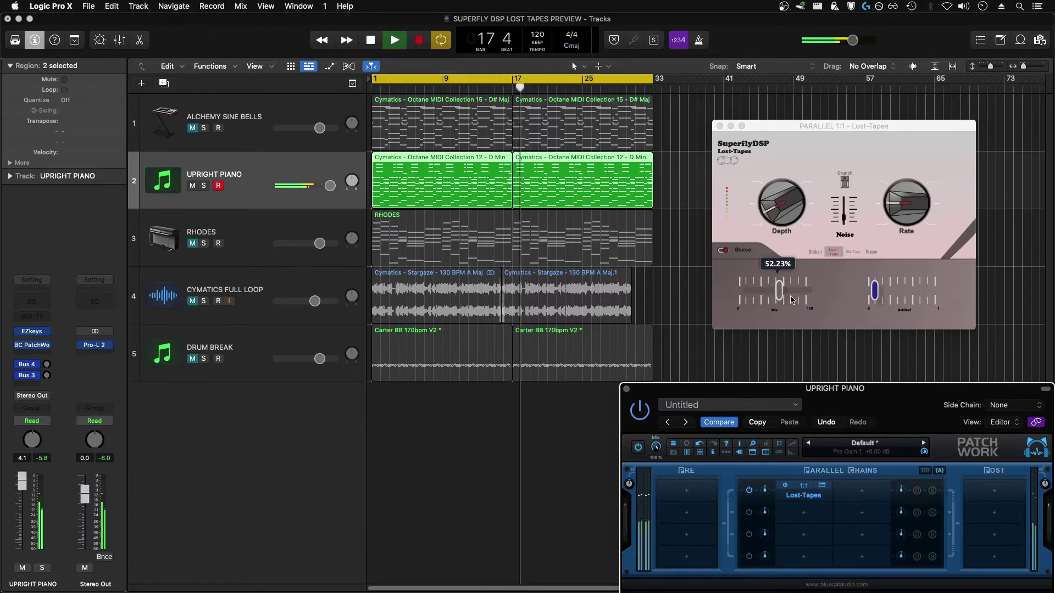
- Try Old-Tape, settle on New tape mode, push Mix fully wet, and stop playback
left_click(853, 253)
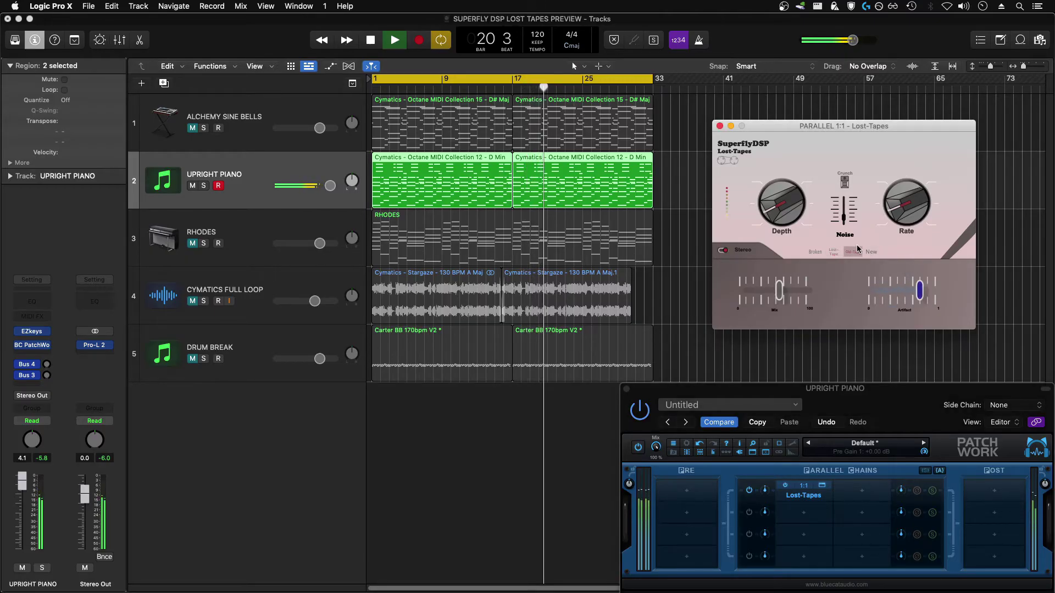
left_click(870, 251)
mouse_move(780, 288)
left_click_drag(780, 287, 810, 290)
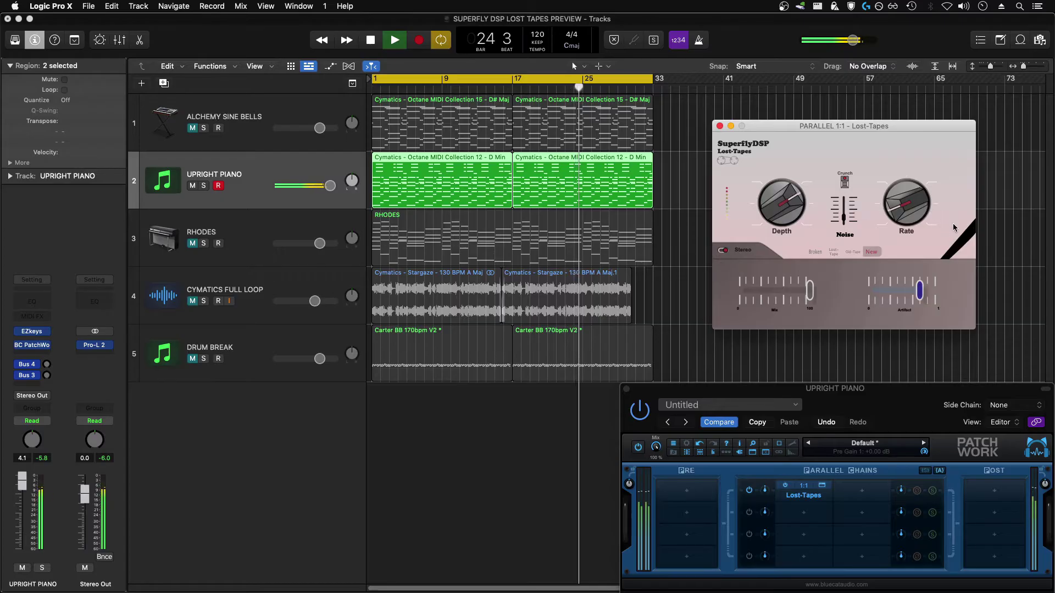
key("space")
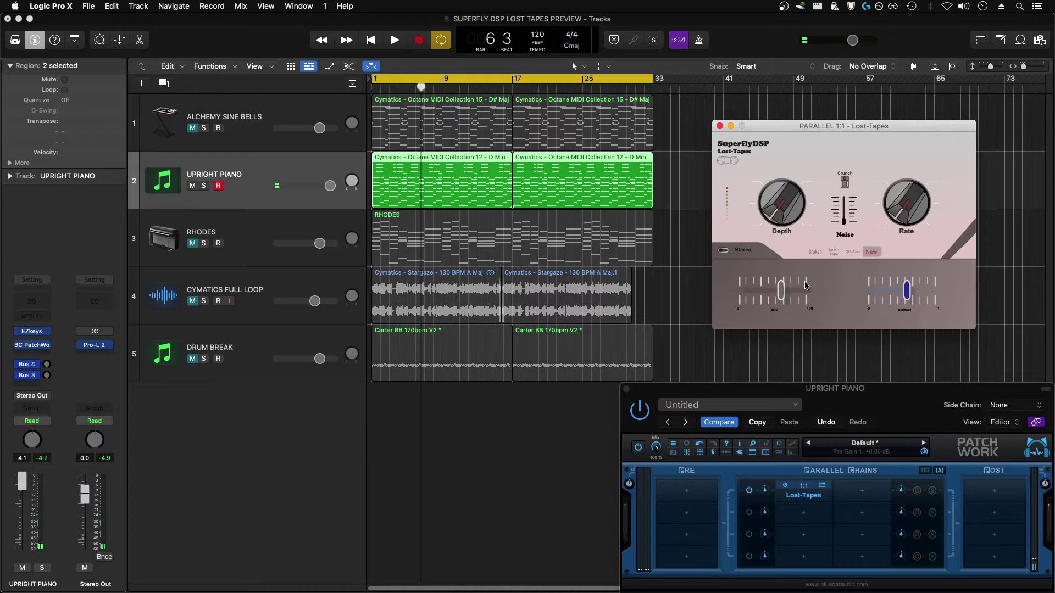
- Play the piano and audition its Lost-Tapes in Broken tape mode
key("space")
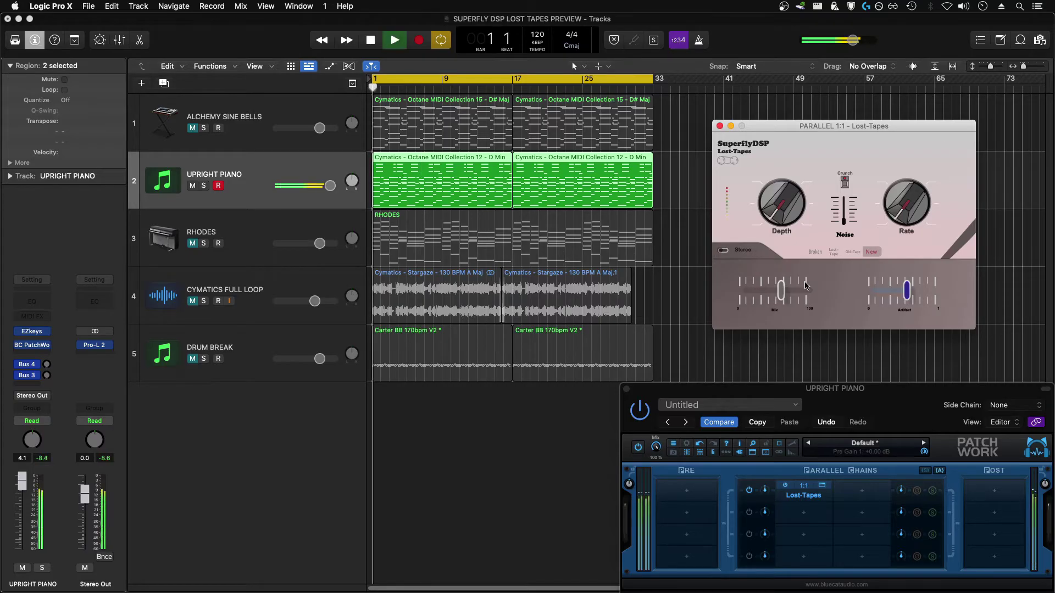
mouse_move(789, 295)
scroll(788, 295, "up", 5)
scroll(791, 292, "down", 15)
scroll(794, 288, "up", 1)
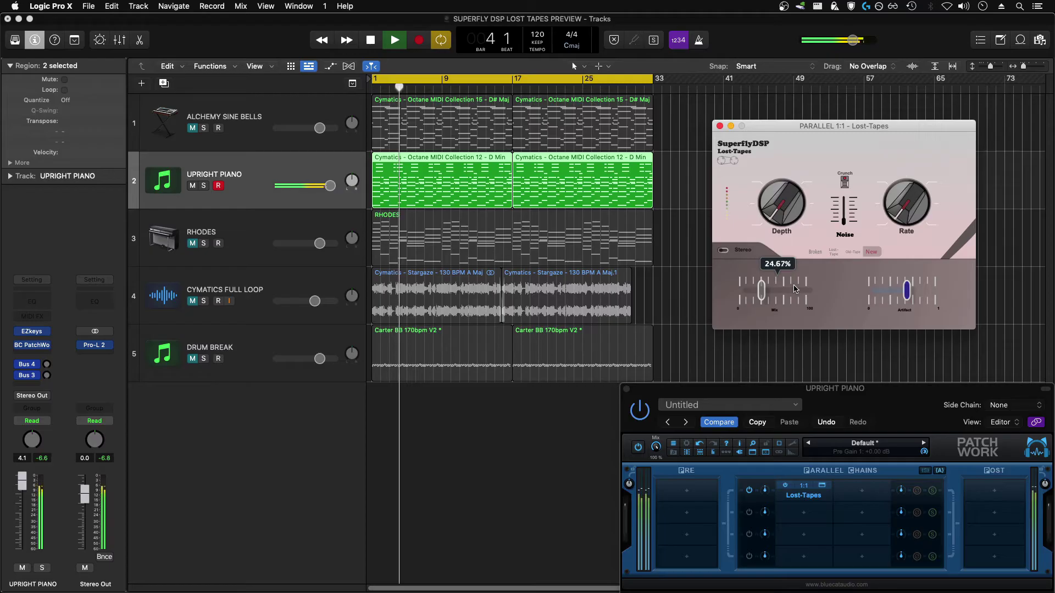
scroll(794, 289, "up", 15)
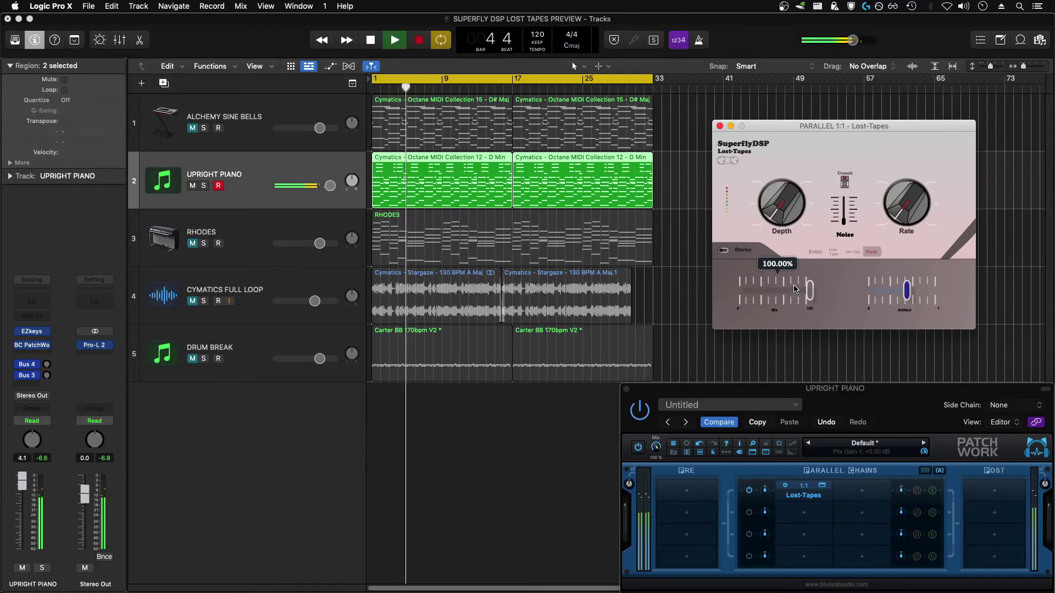
left_click(816, 252)
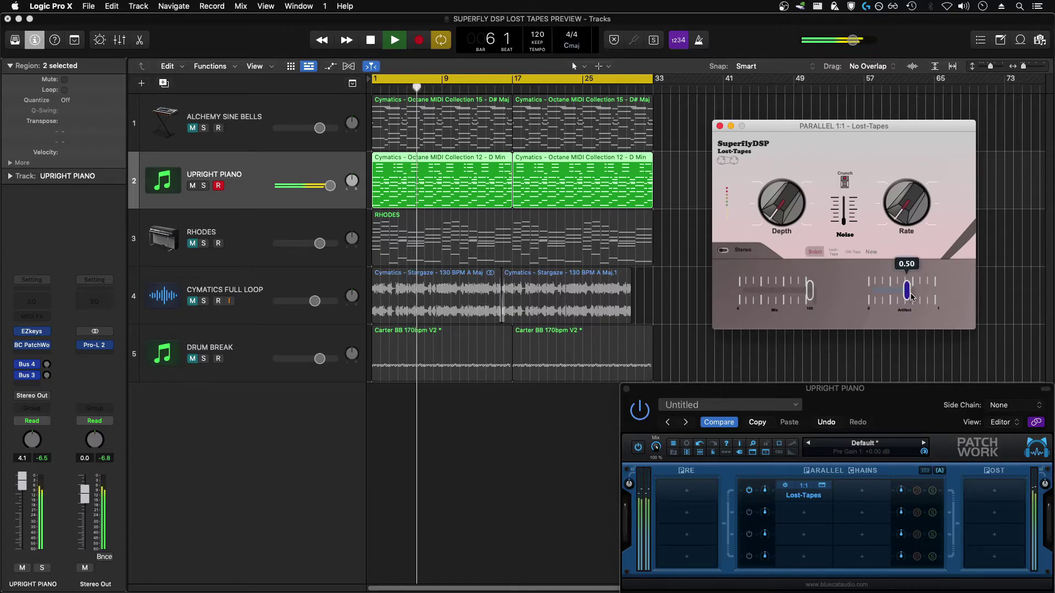
scroll(910, 297, "down", 5)
scroll(910, 296, "down", 4)
scroll(910, 297, "up", 10)
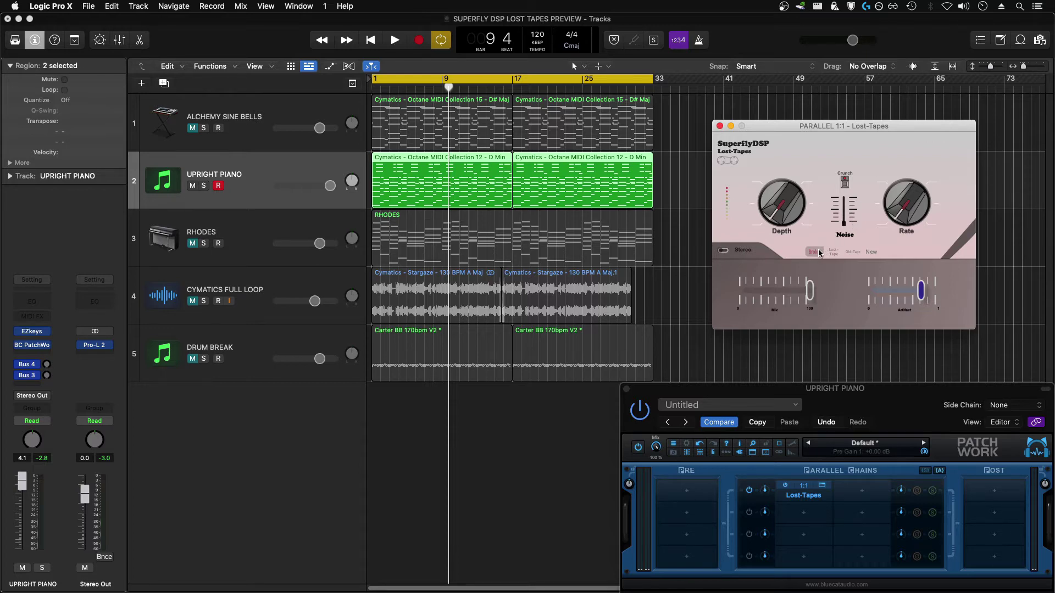
- Cycle the tape mode through Lost-Tape and Old-Tape to New, then stop and select RHODES
key("space")
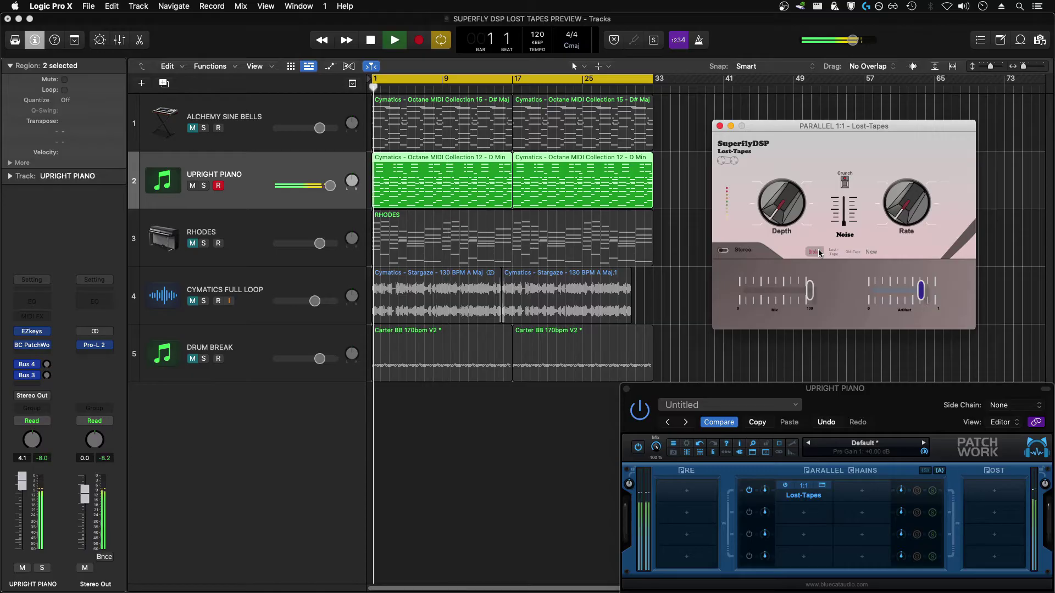
left_click(833, 252)
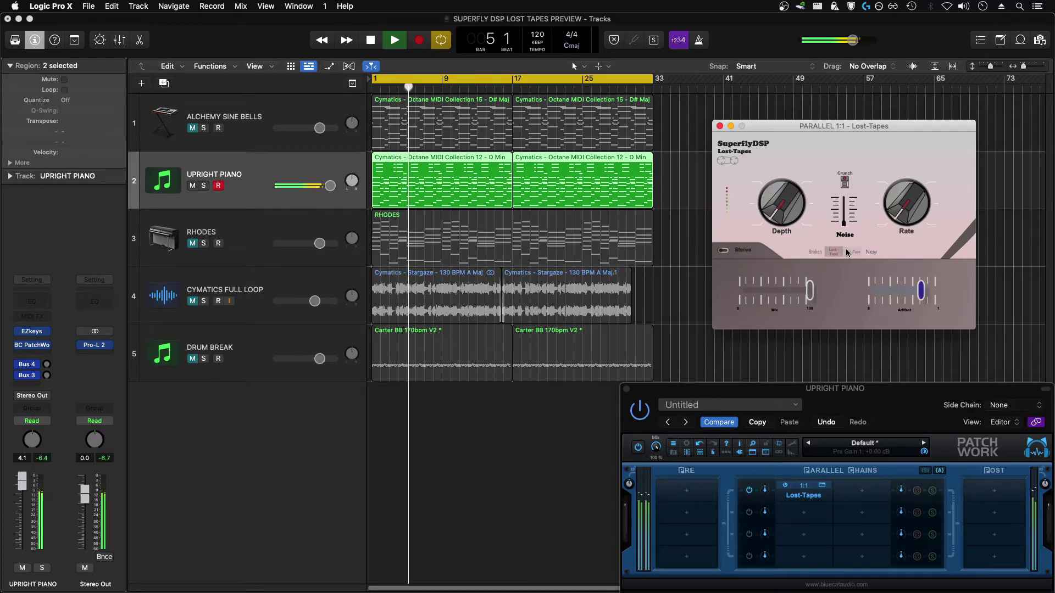
left_click(853, 253)
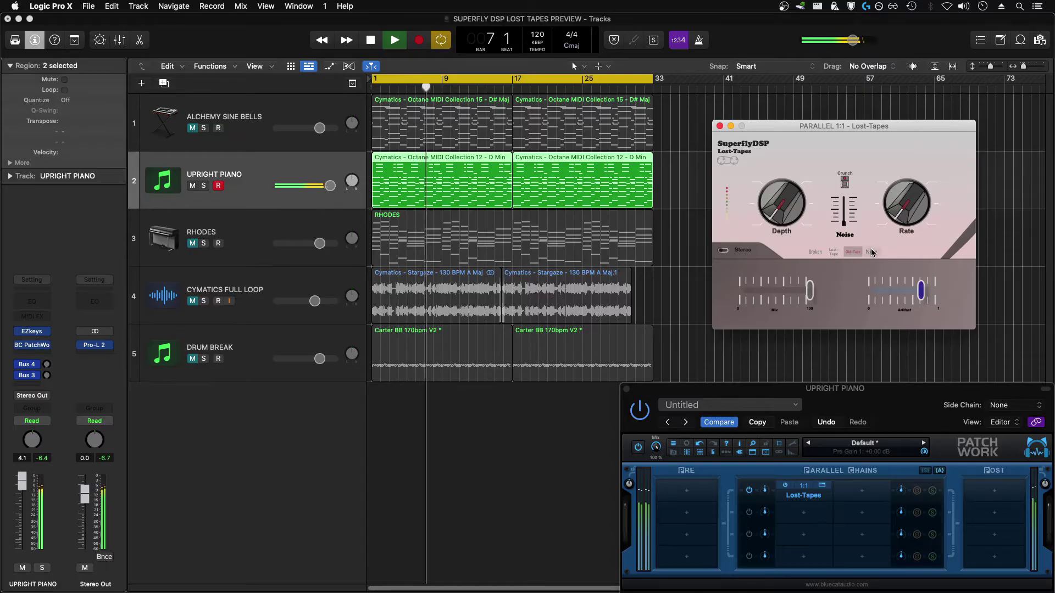
left_click(872, 252)
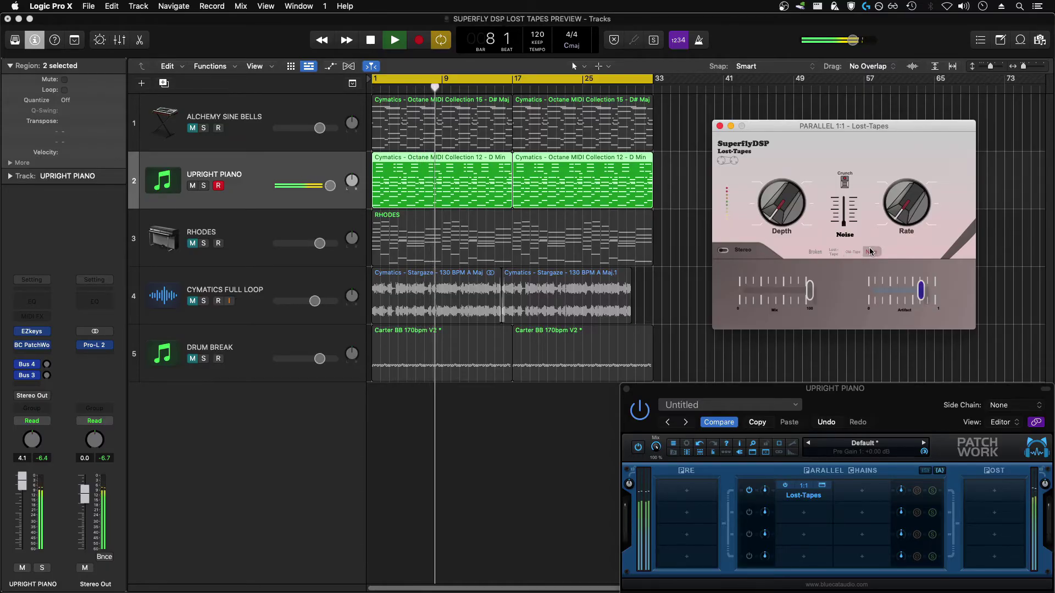
key("space")
key("Down")
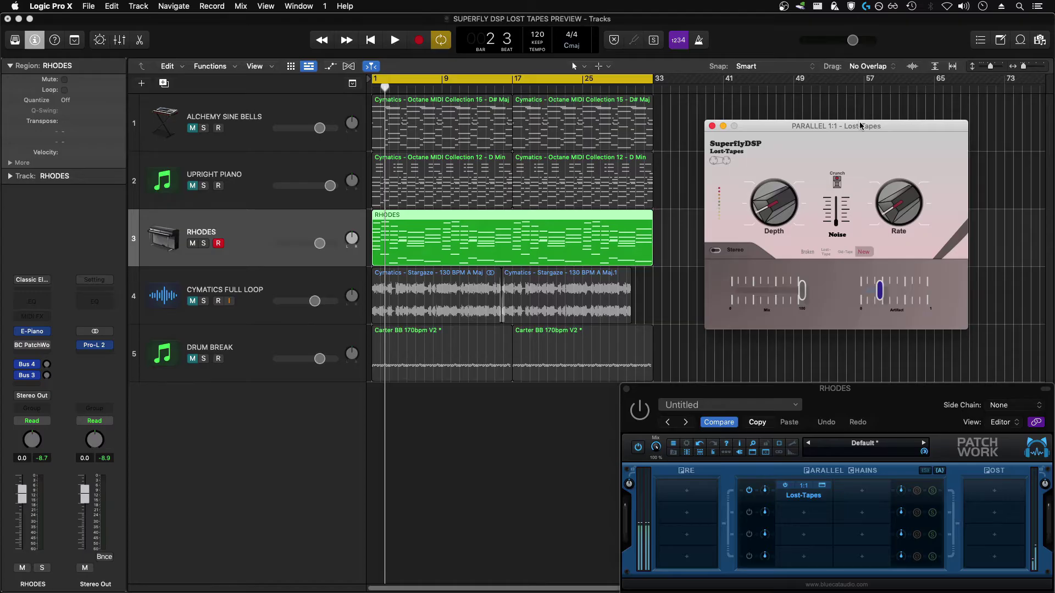
- Play the Rhodes and raise its Lost-Tapes Artifact, then pull it back from maximum
key("space")
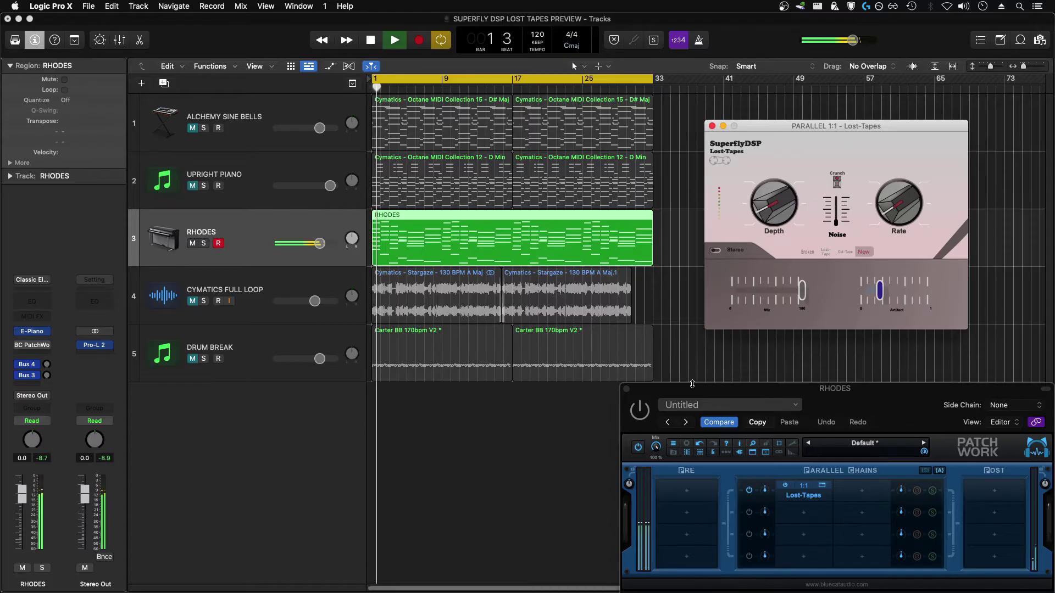
left_click(644, 413)
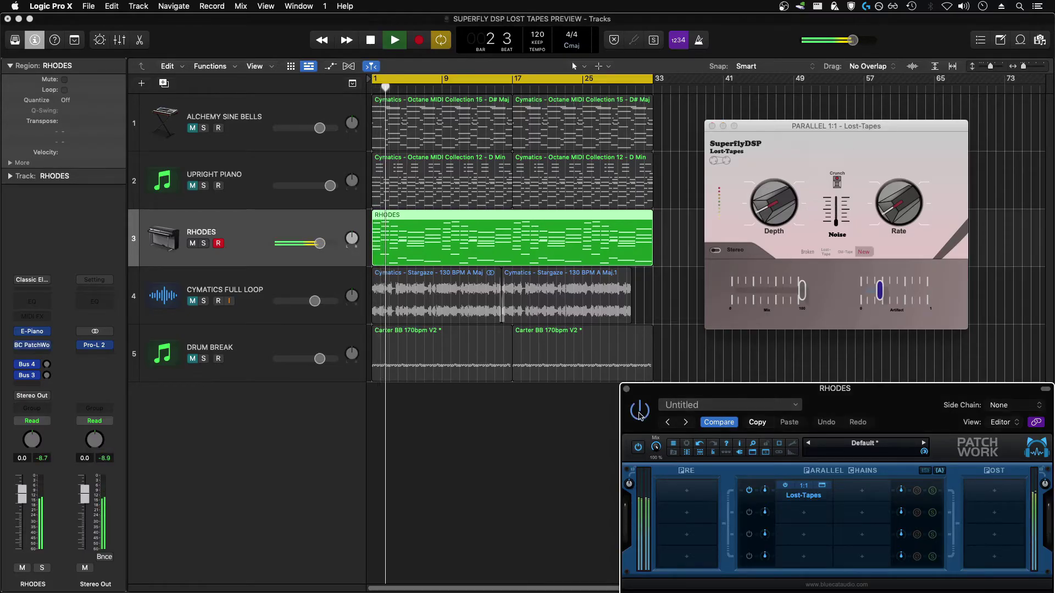
left_click(716, 252)
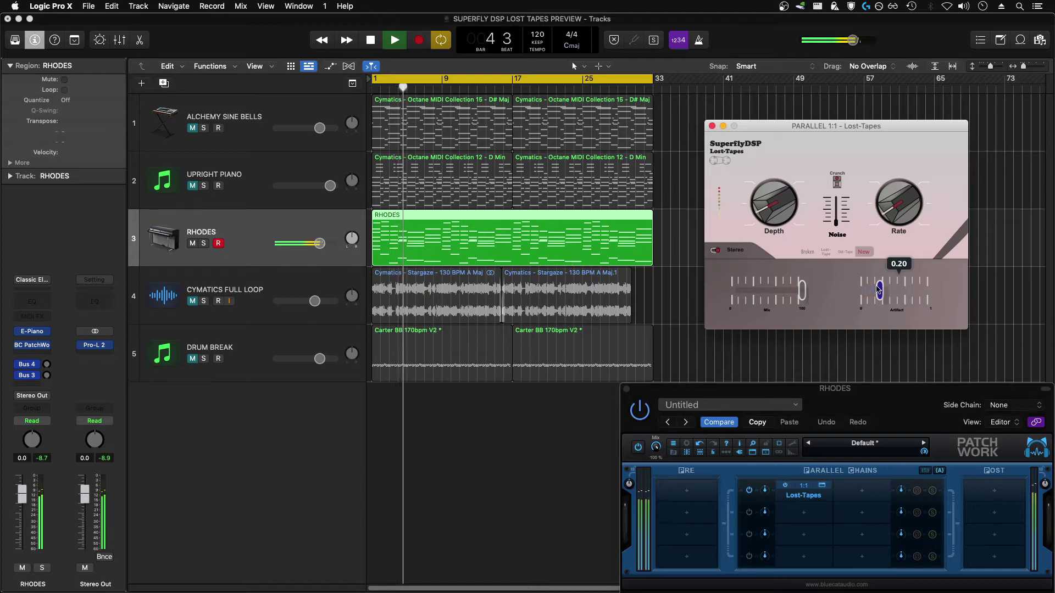
left_click_drag(879, 290, 899, 286)
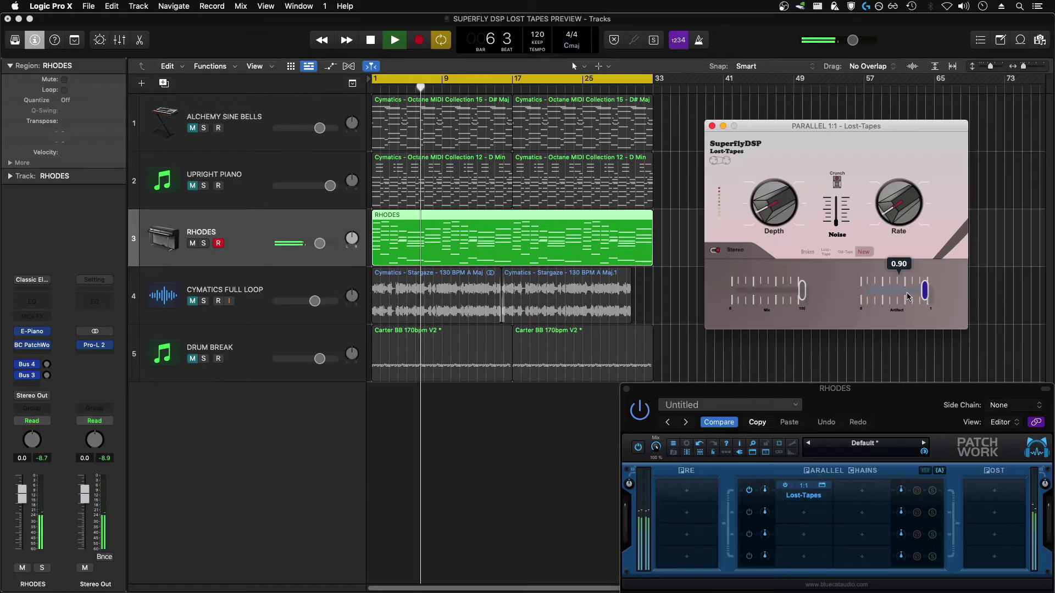
left_click_drag(898, 286, 898, 286)
left_click(837, 220)
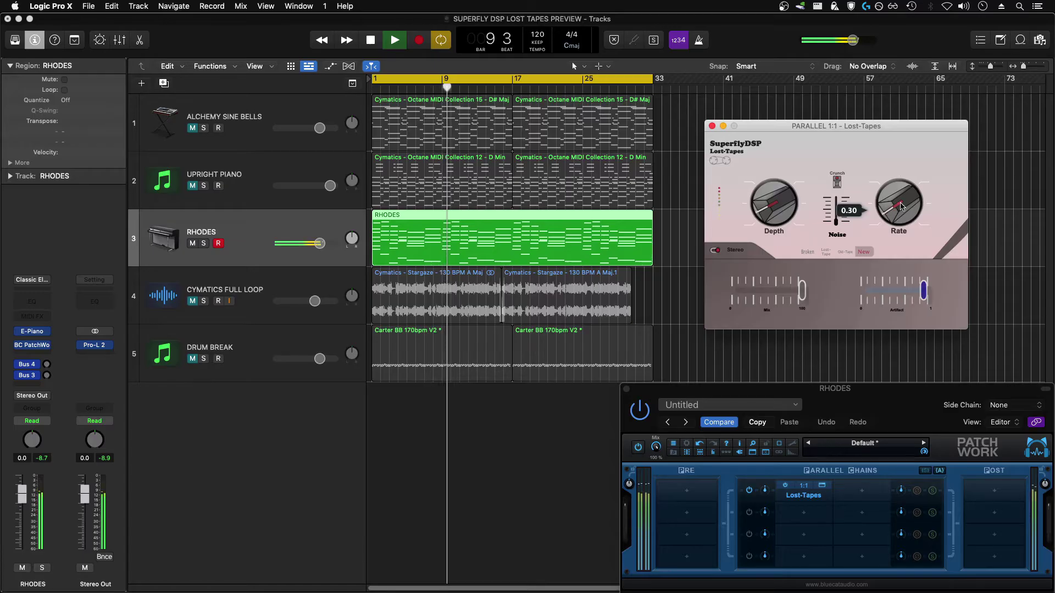
- Set the Rhodes' Depth to about 0.68, Rate to about 0.50 and Mix to about 45%
mouse_move(903, 208)
left_click_drag(904, 207, 903, 202)
left_click_drag(796, 193, 795, 208)
mouse_move(898, 196)
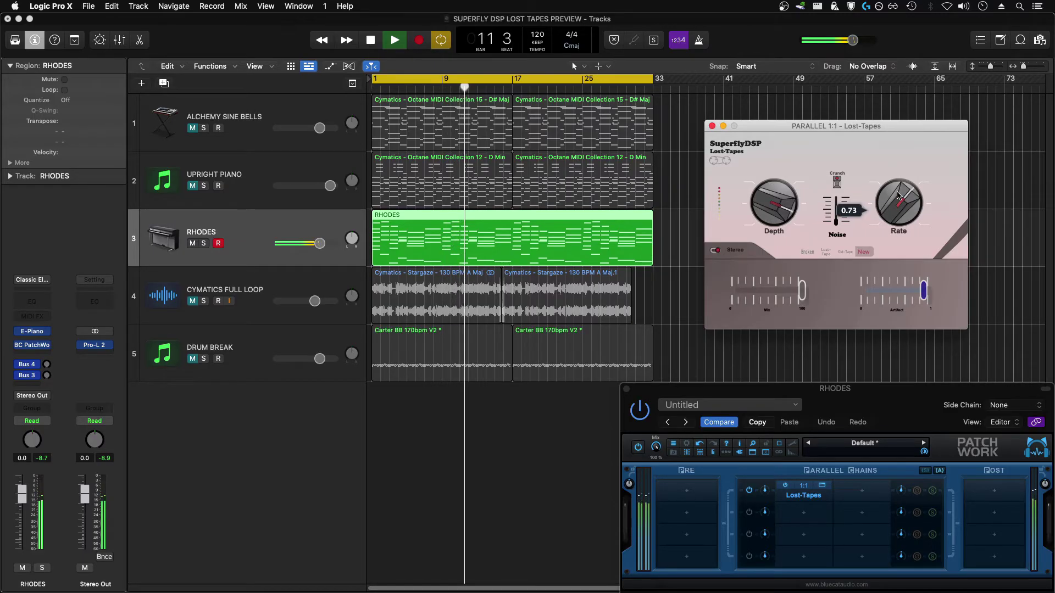
left_click_drag(899, 196, 899, 204)
left_click_drag(802, 290, 770, 302)
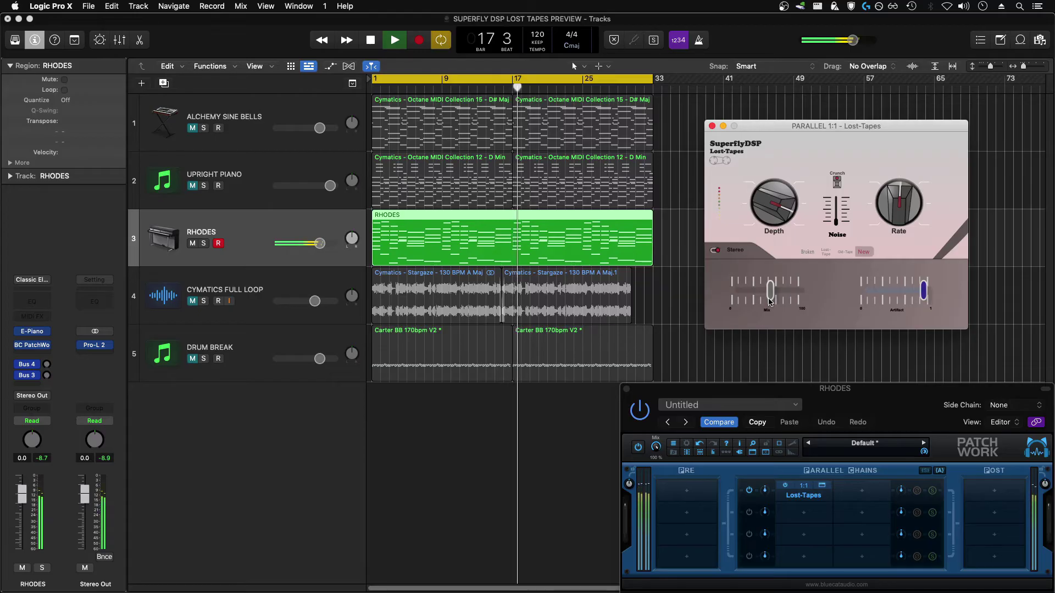
- Lower Mix and Rate further, set Artifact to about 0.58, then stop and select CYMATICS FULL LOOP
left_click_drag(767, 297, 753, 295)
left_click(899, 213)
left_click_drag(898, 213, 898, 234)
left_click_drag(923, 291, 901, 294)
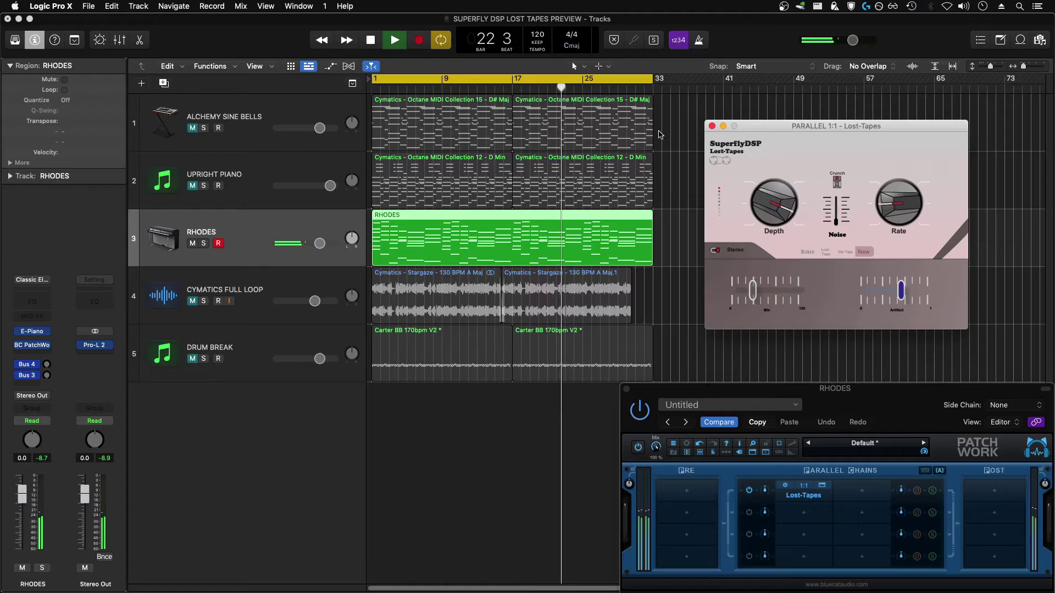
key("space")
key("Down")
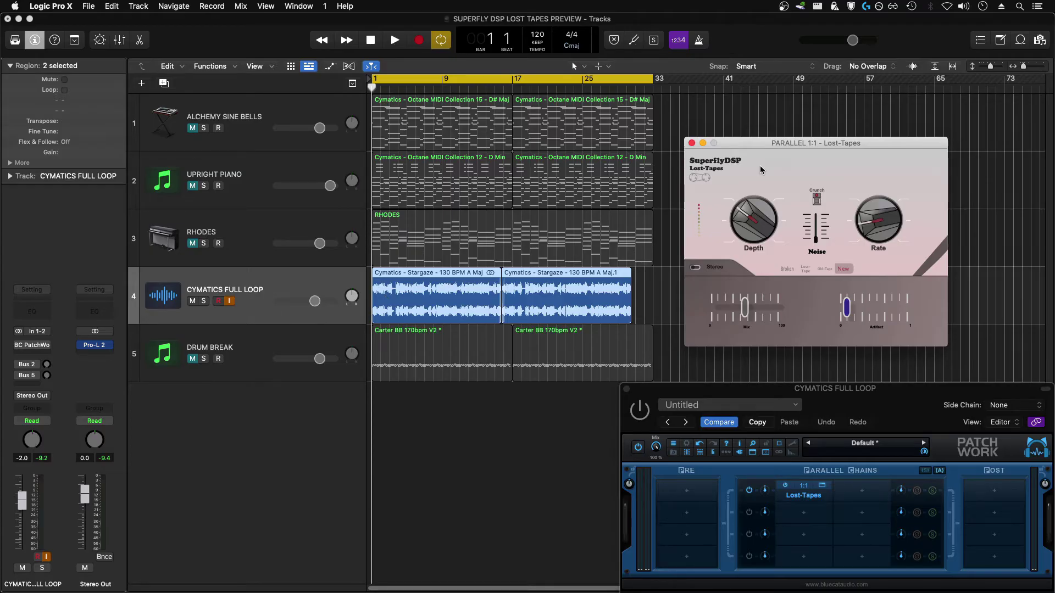
- Play the Cymatics loop, push its Lost-Tapes Mix to 100% and Depth to minimum
key("space")
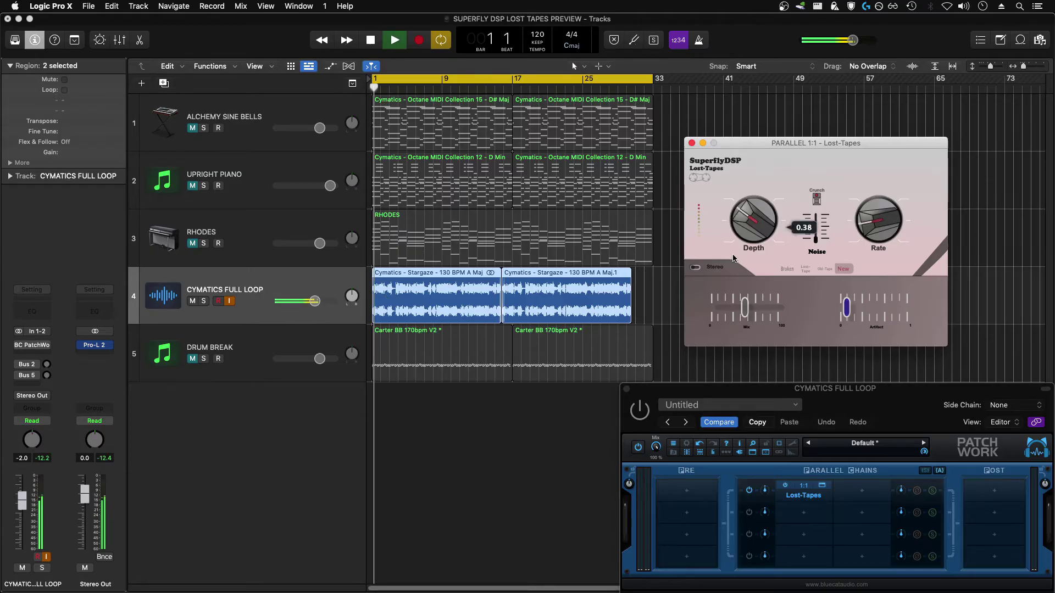
left_click(639, 417)
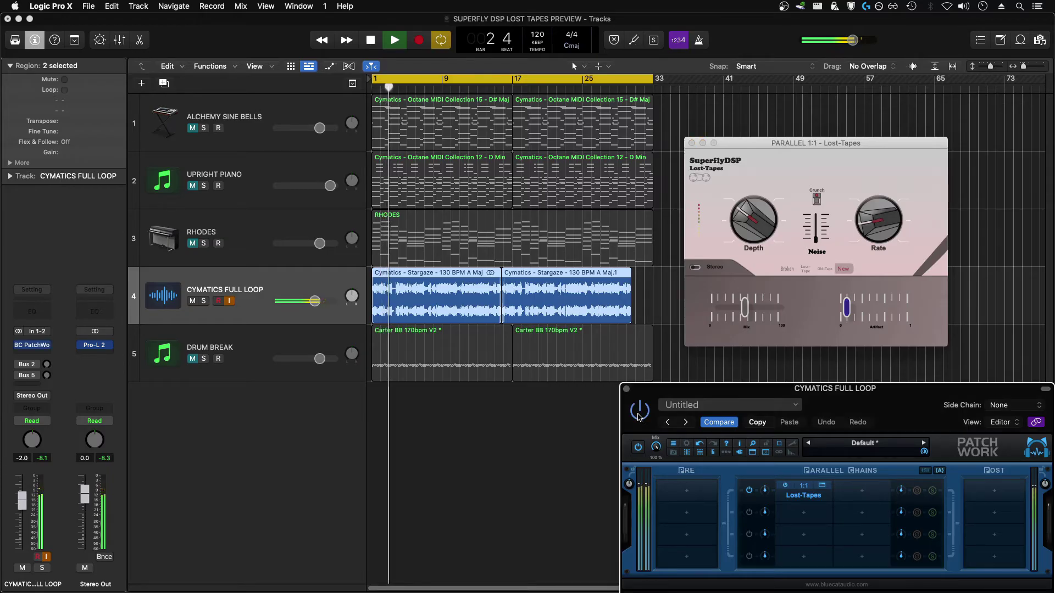
mouse_move(755, 241)
mouse_move(755, 313)
left_click_drag(755, 313, 808, 306)
mouse_move(751, 220)
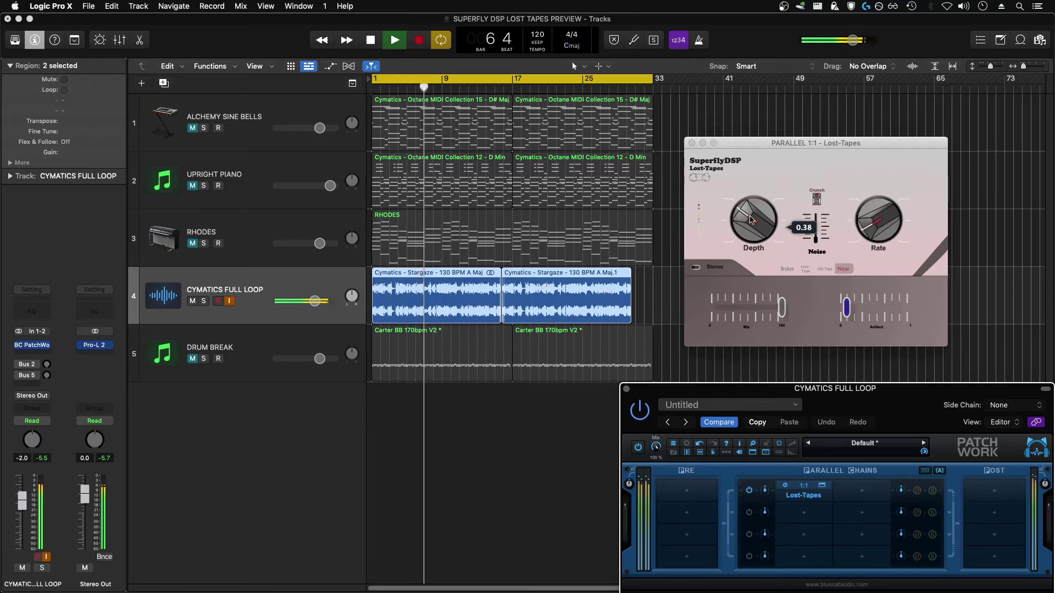
left_click_drag(751, 220, 753, 247)
- Raise Artifact to 1.00, choose Lost-Tape mode, turn on Crunch, and set Depth to about 0.30
mouse_move(861, 303)
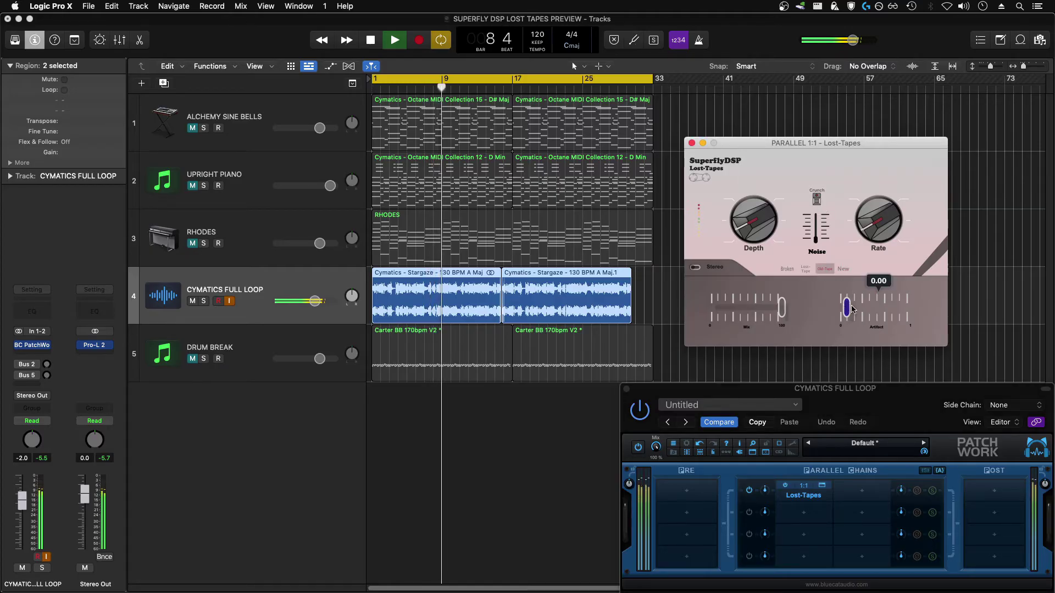
left_click_drag(852, 309, 863, 304)
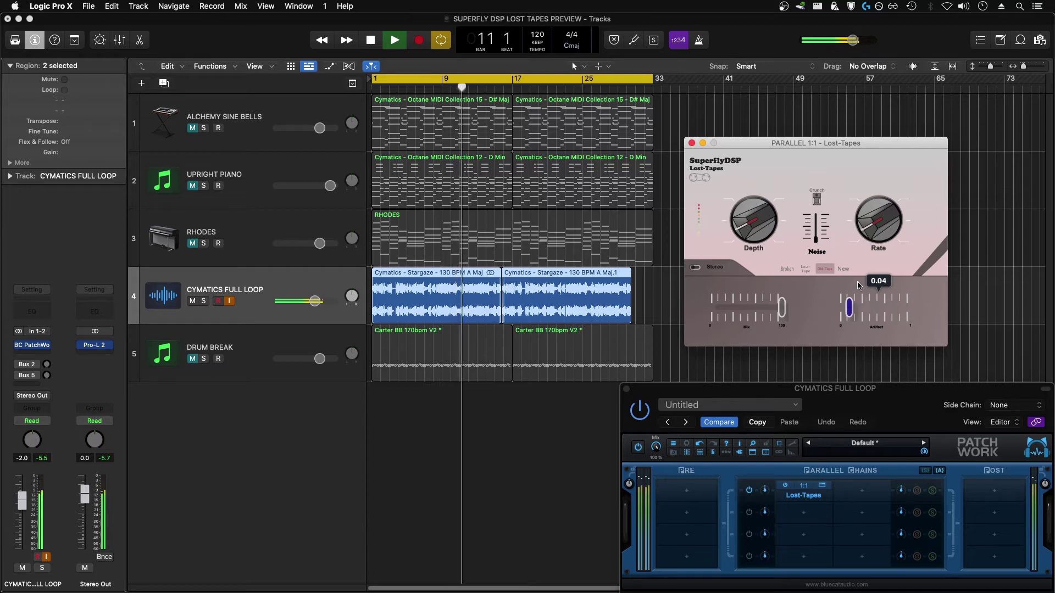
left_click(817, 231)
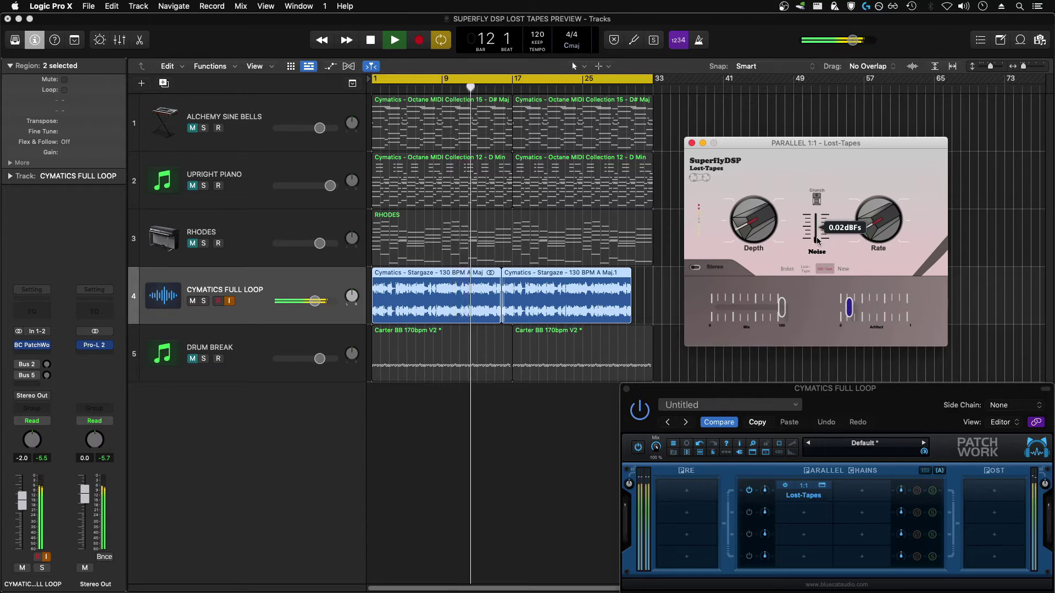
left_click(808, 269)
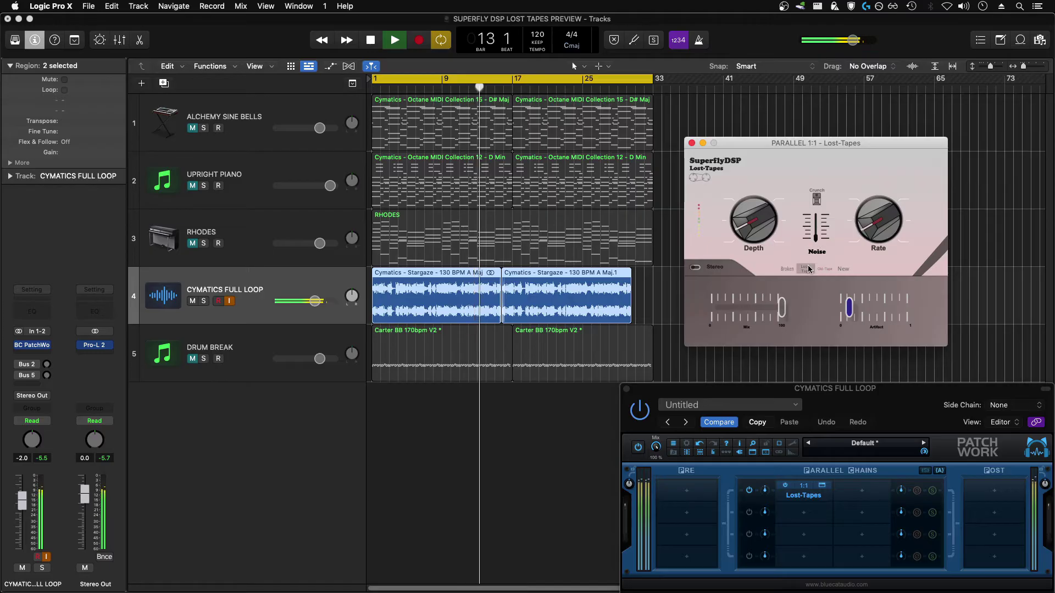
left_click(817, 200)
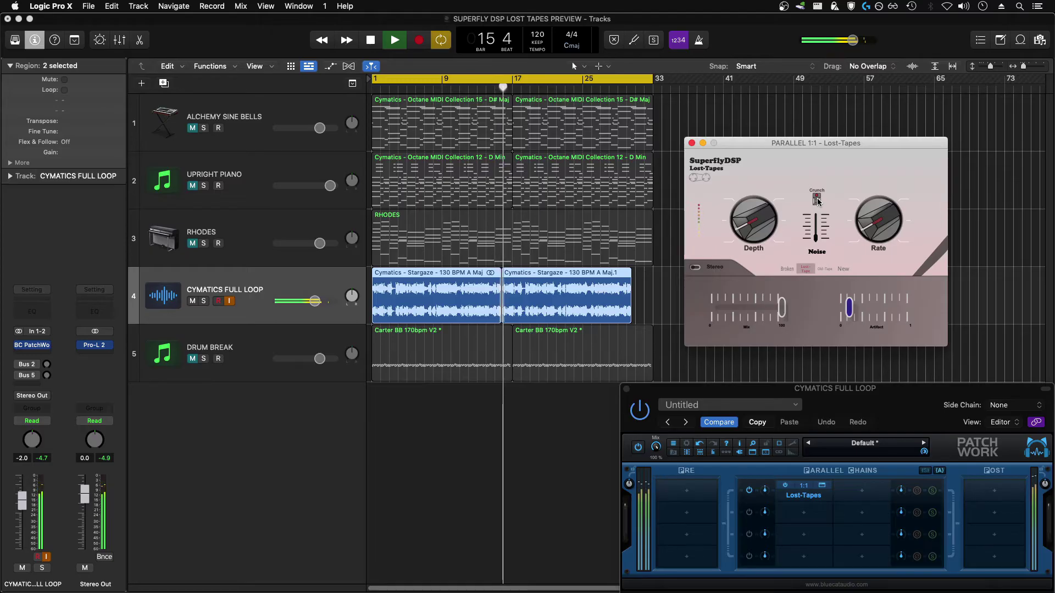
left_click_drag(754, 228, 754, 238)
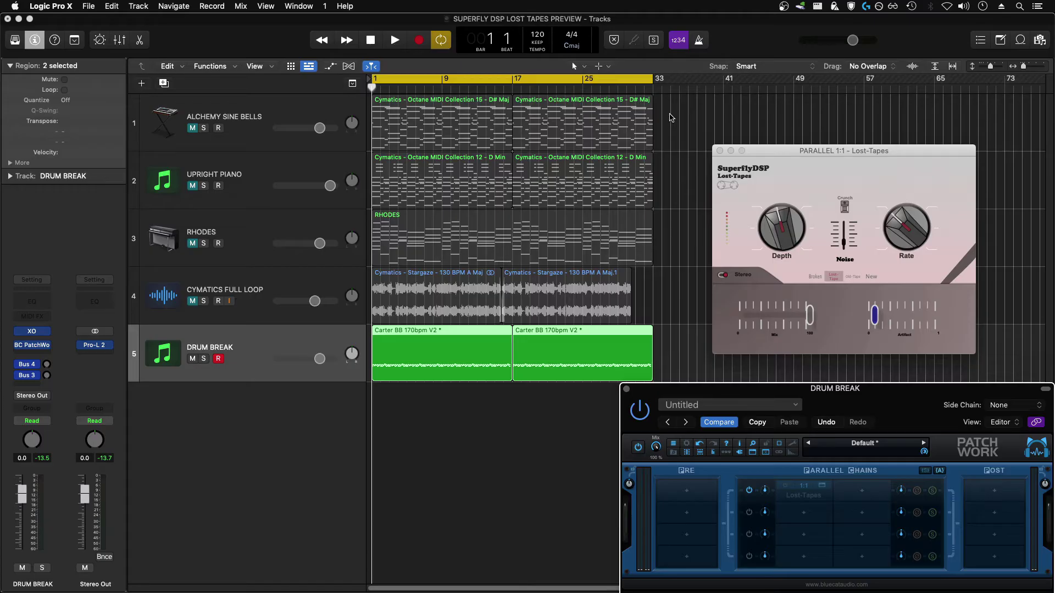
- Play the drum break and switch its tape character from Old-Tape to New
key("space")
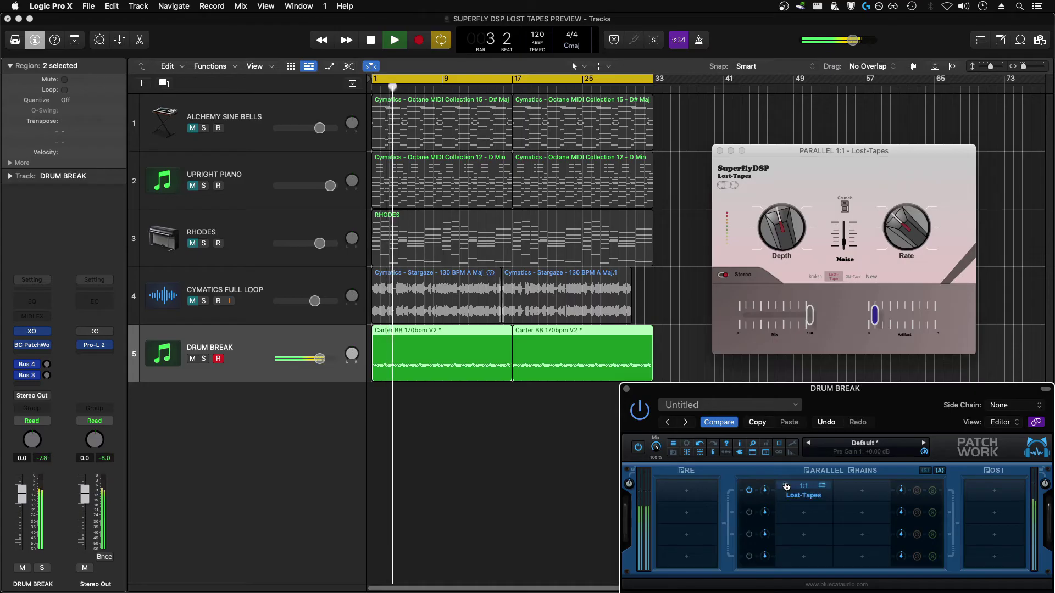
left_click(851, 280)
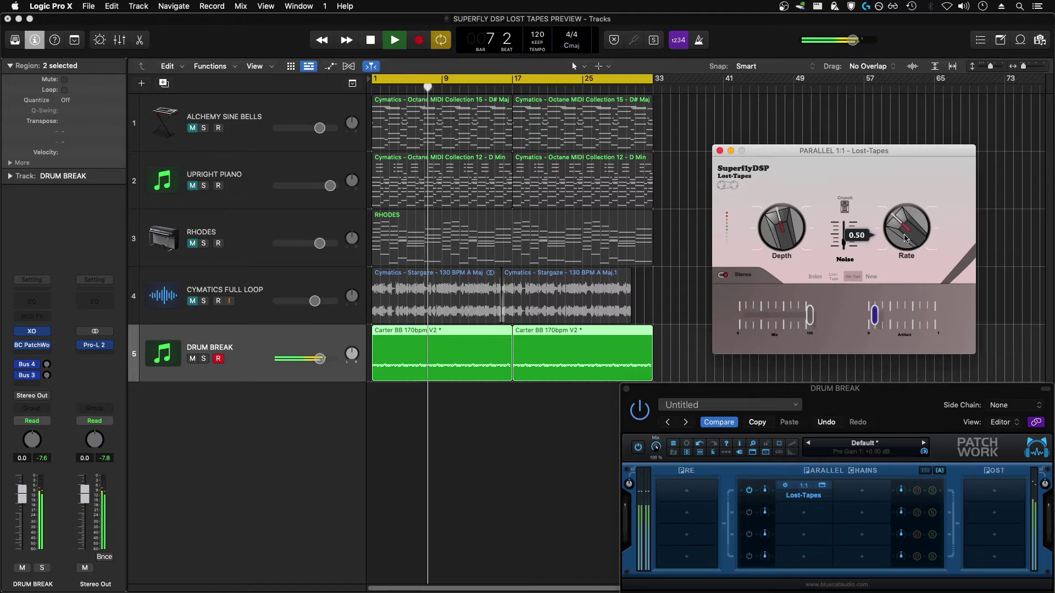
left_click(871, 276)
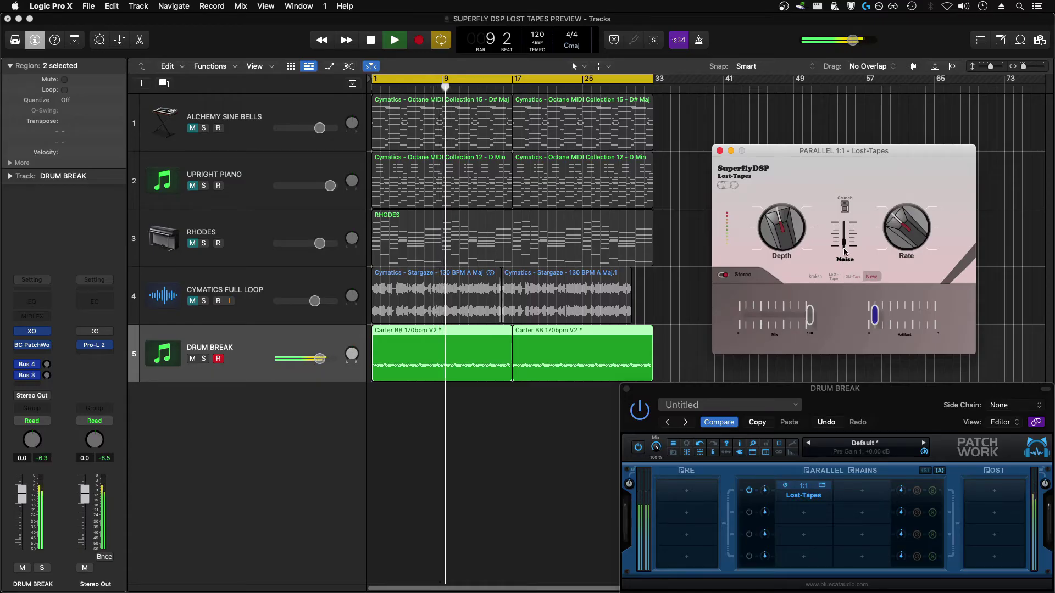
- From bar 1, compare the drums with Lost-Tapes bypassed and active twice, keeping New mode
mouse_move(846, 245)
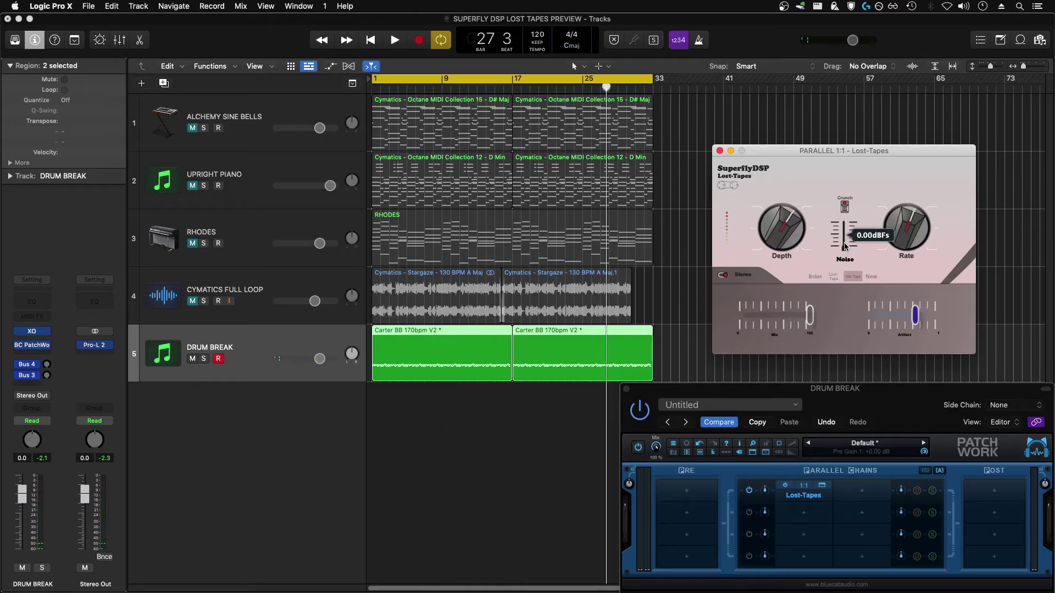
key("Return")
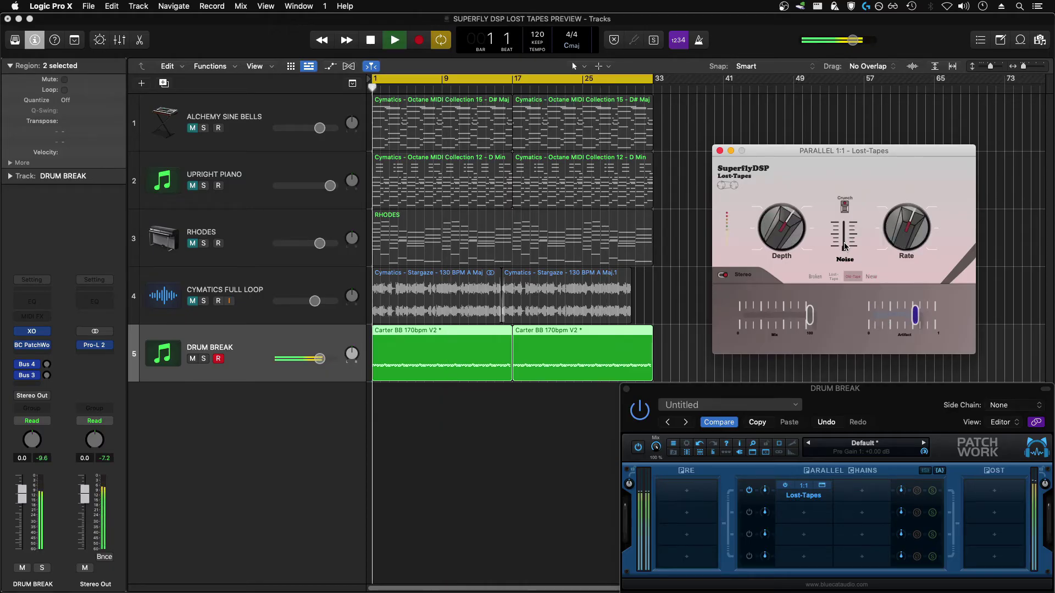
left_click(785, 486)
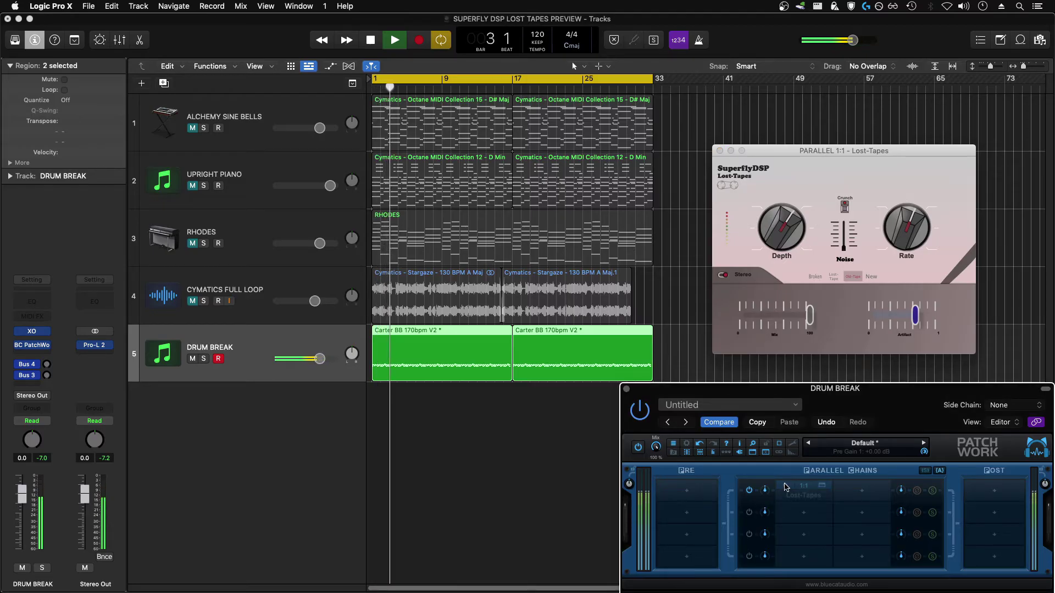
left_click(785, 485)
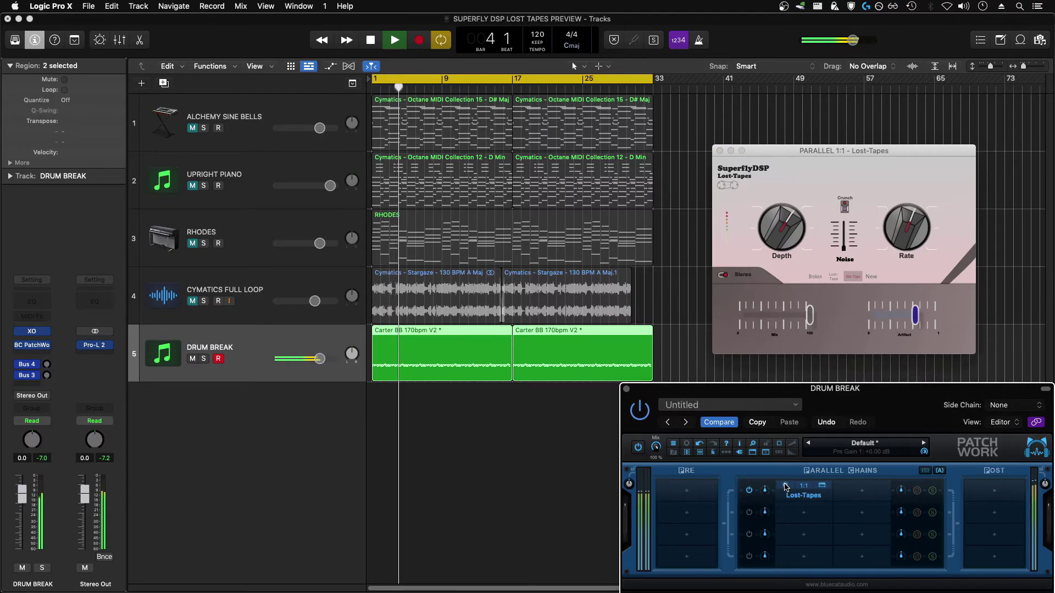
left_click(862, 279)
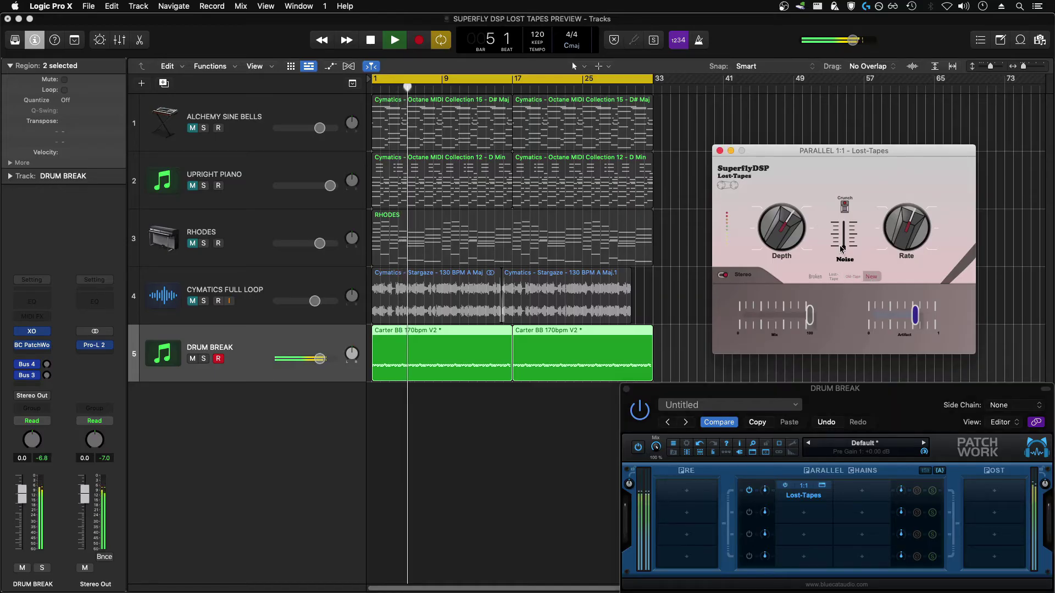
mouse_move(846, 251)
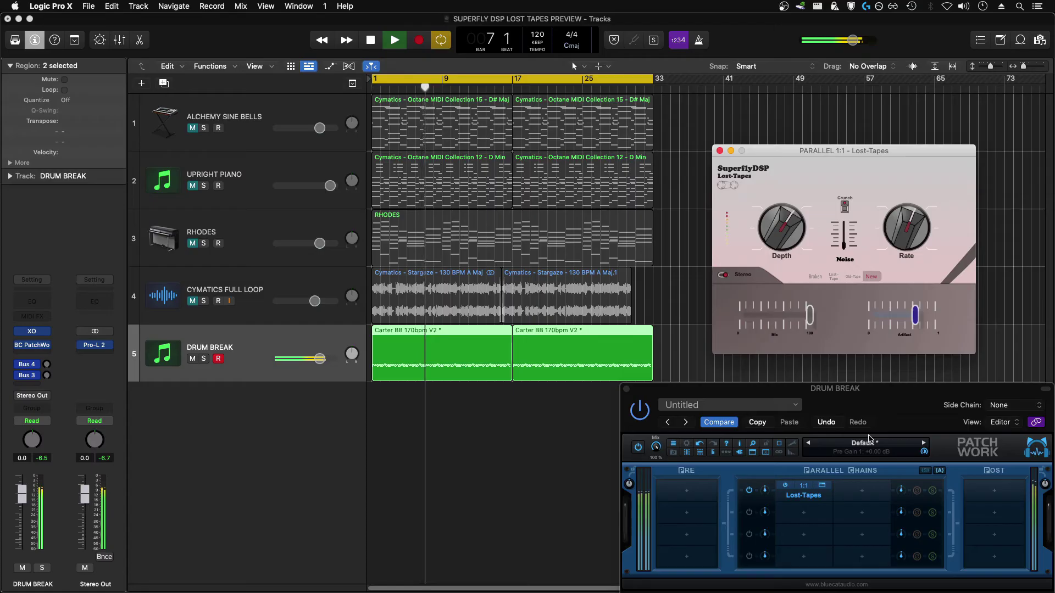
left_click(785, 487)
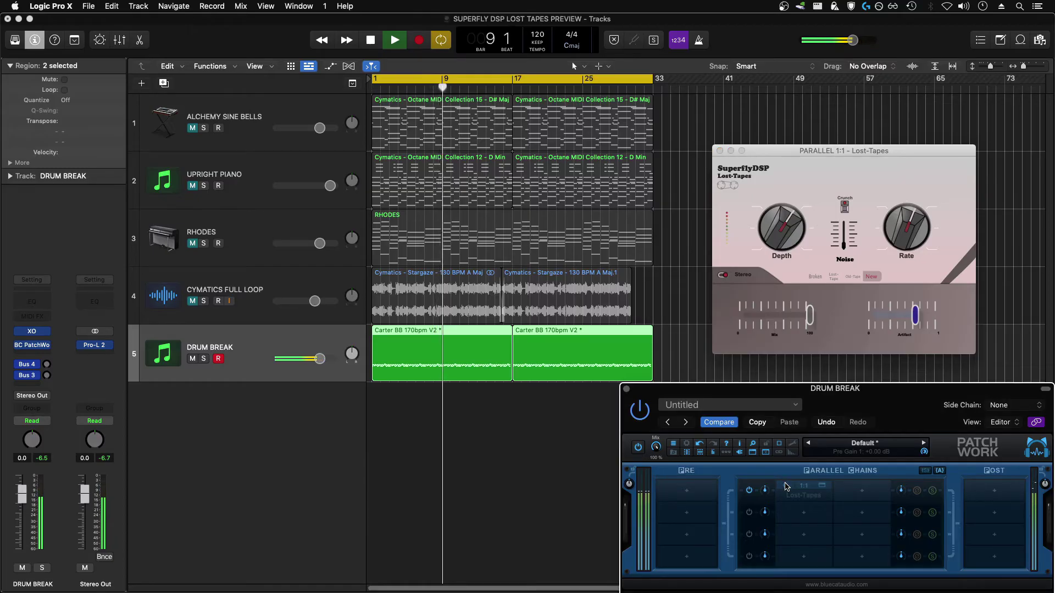
left_click(791, 236)
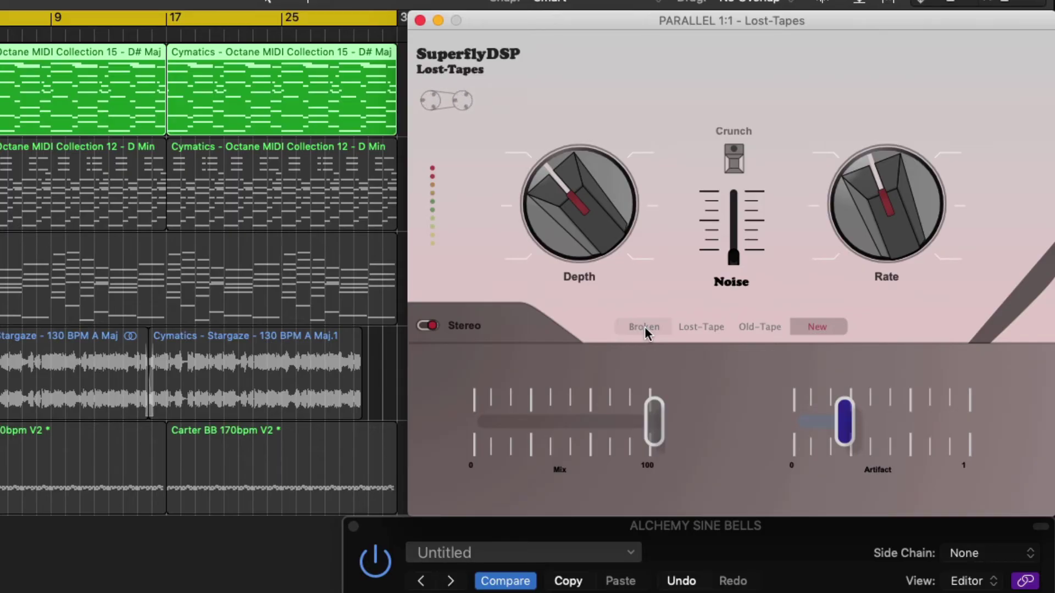
- Cycle the bells' tape character through Broken, Lost-Tape and Old-Tape, ending on New
left_click(644, 326)
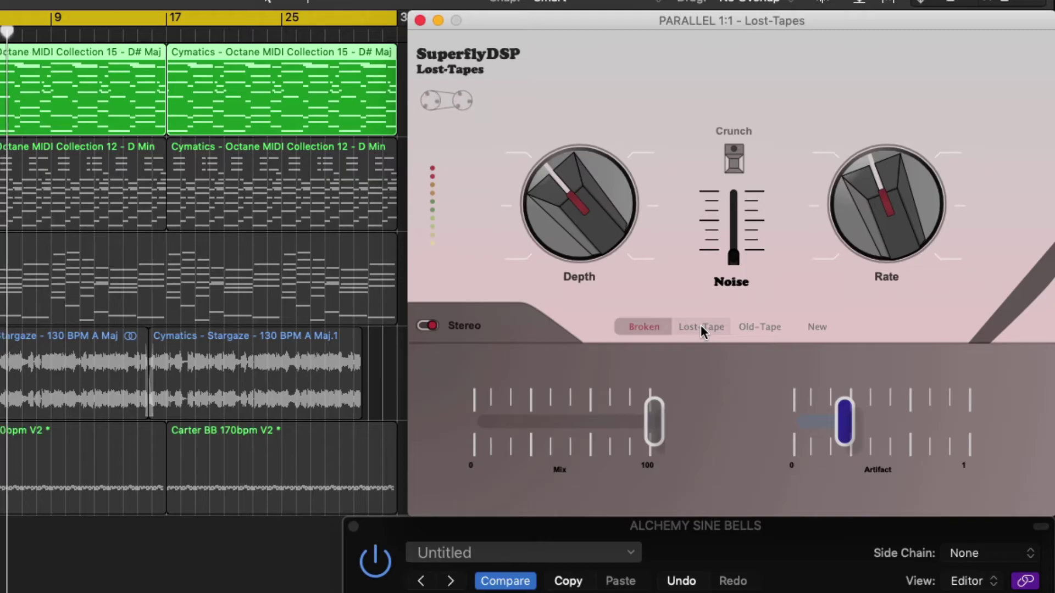
left_click(701, 330)
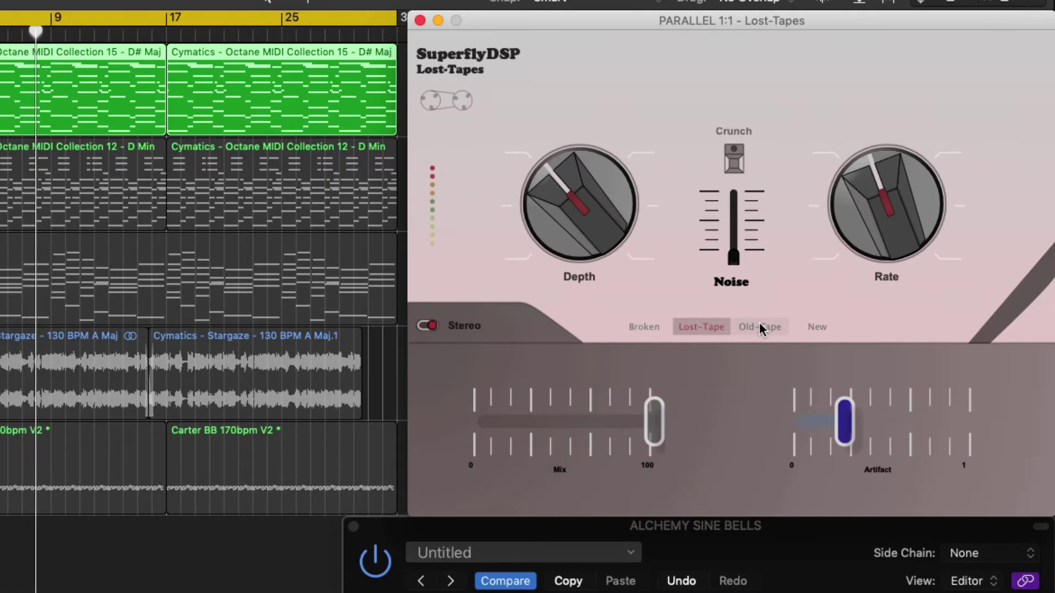
left_click(759, 324)
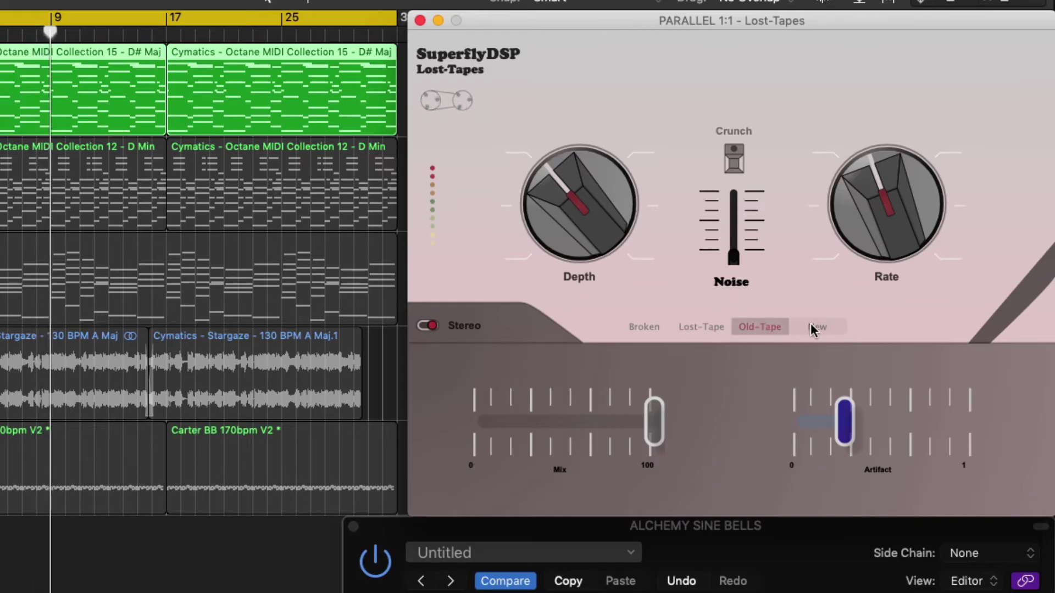
left_click(812, 326)
mouse_move(841, 395)
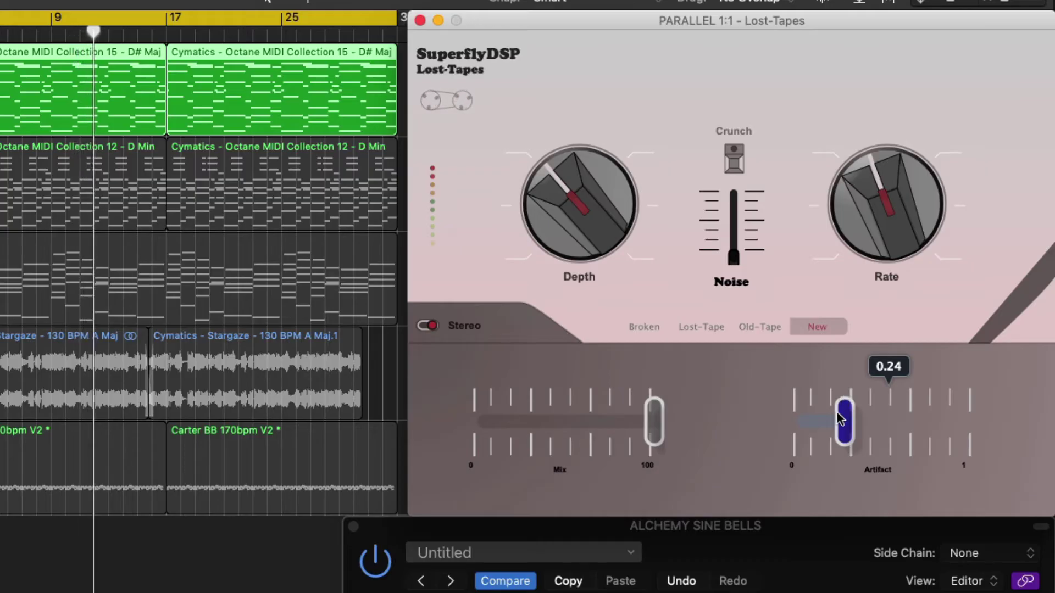
- Push Artifact to full, sweep Depth to 0.49, turn Rate to 1.00, and ease Artifact to about 0.50
mouse_move(839, 419)
left_mouse_down()
mouse_move(936, 418)
mouse_move(836, 414)
left_mouse_up()
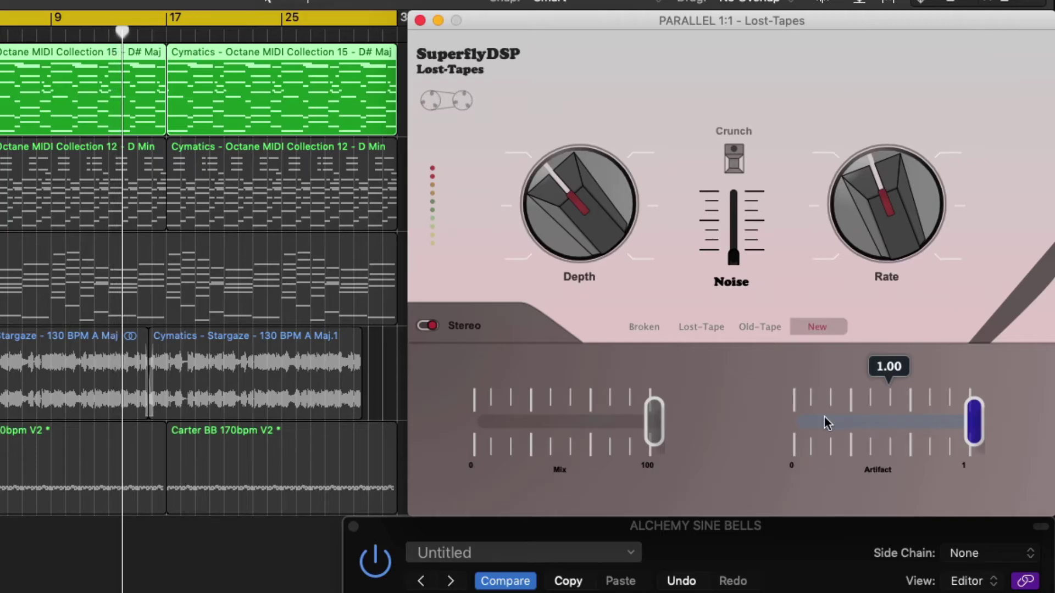
mouse_move(873, 221)
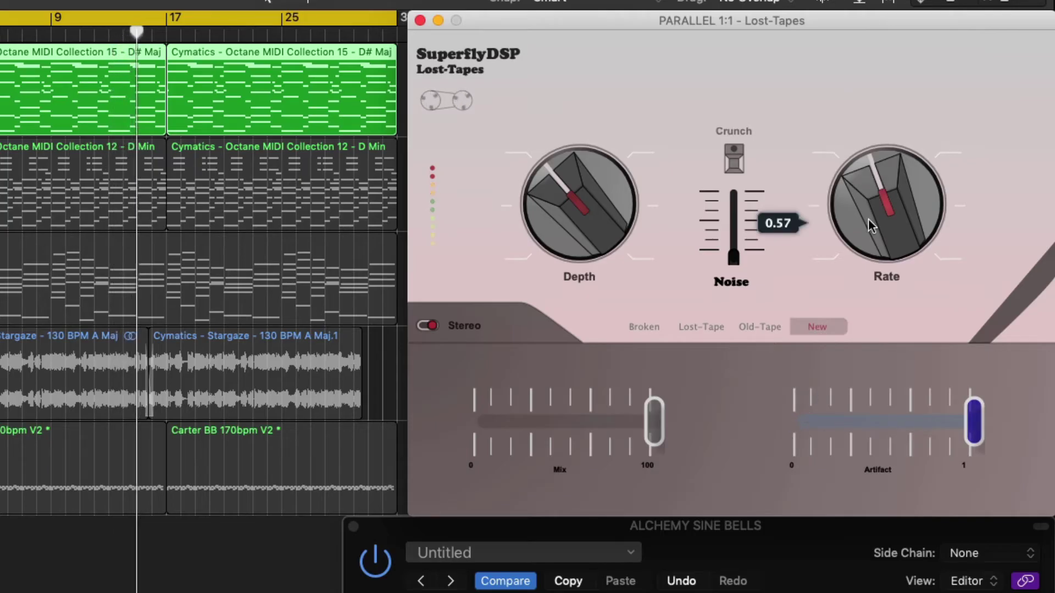
scroll(608, 229, "up", 5)
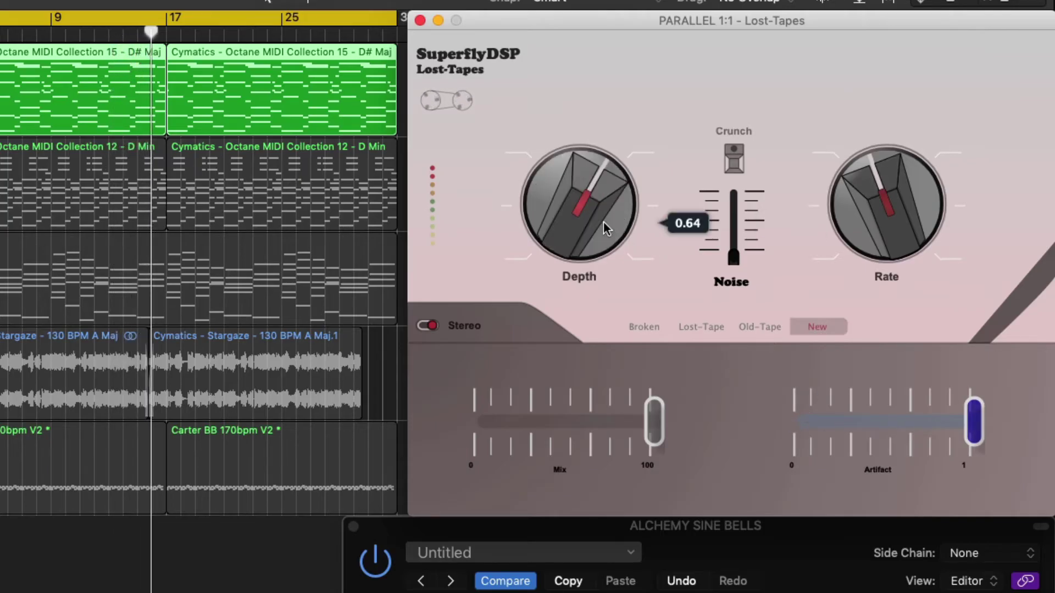
scroll(603, 222, "down", 1)
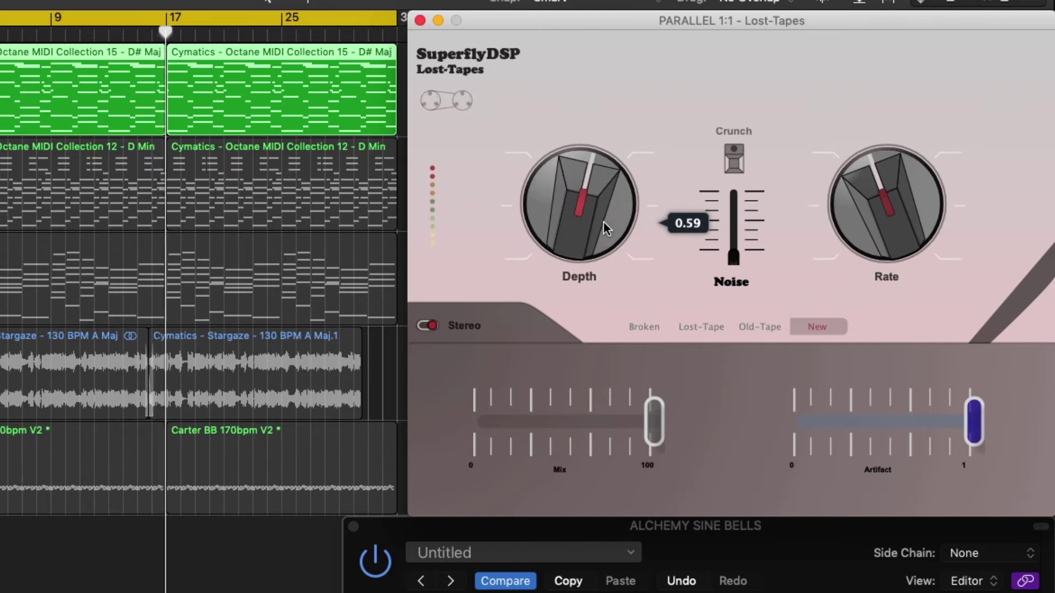
scroll(603, 222, "down", 2)
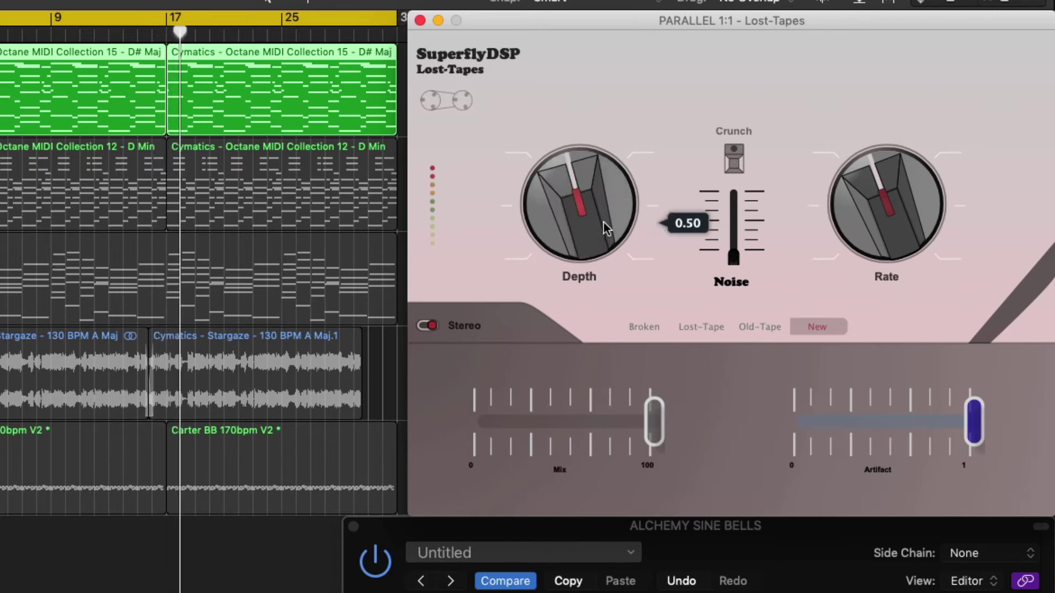
scroll(603, 222, "down", 1)
scroll(603, 222, "down", 3)
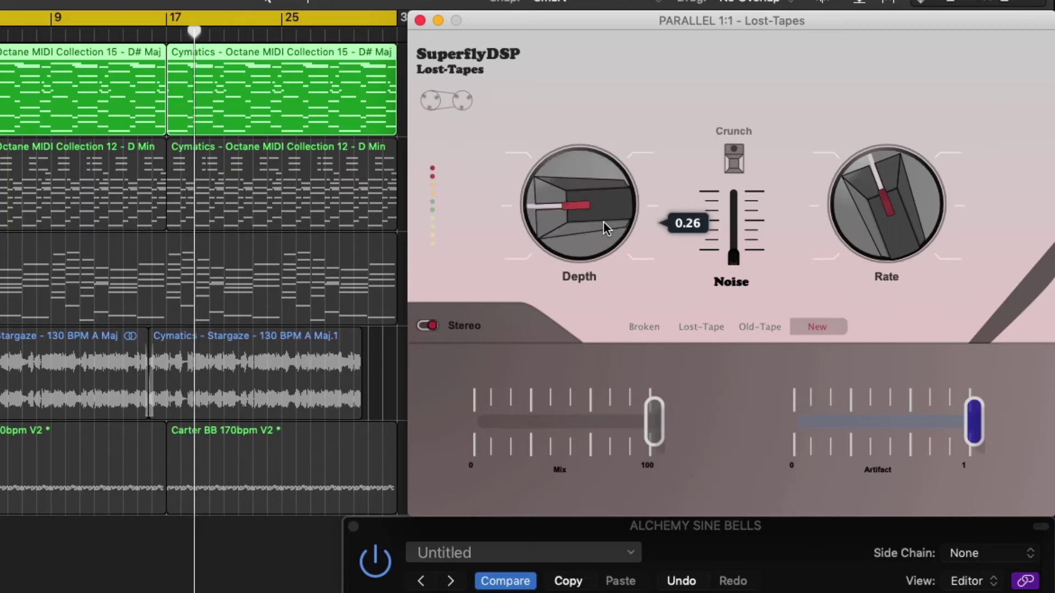
scroll(603, 222, "up", 8)
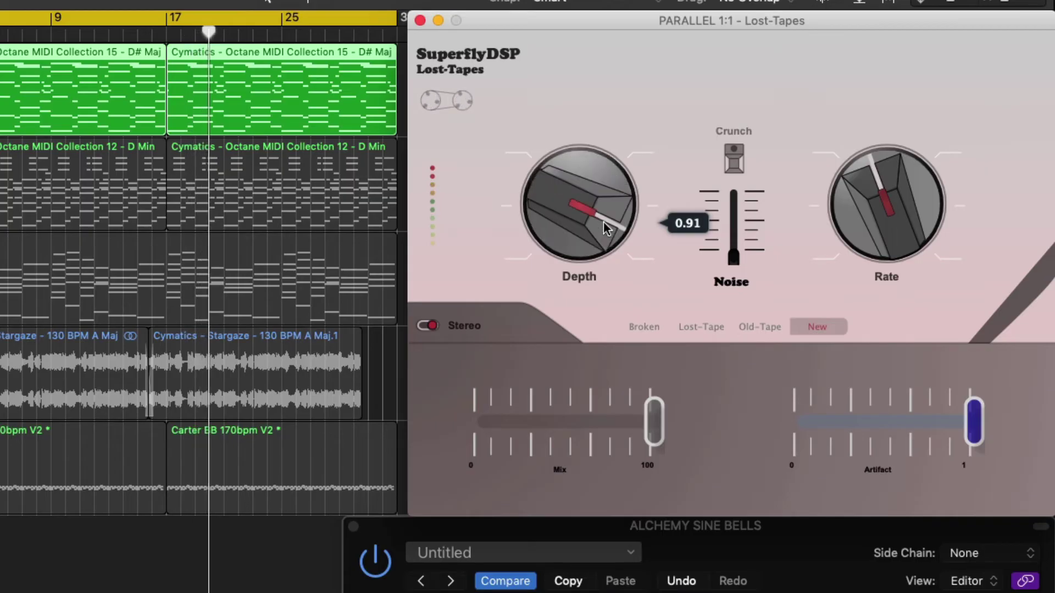
scroll(604, 223, "up", 2)
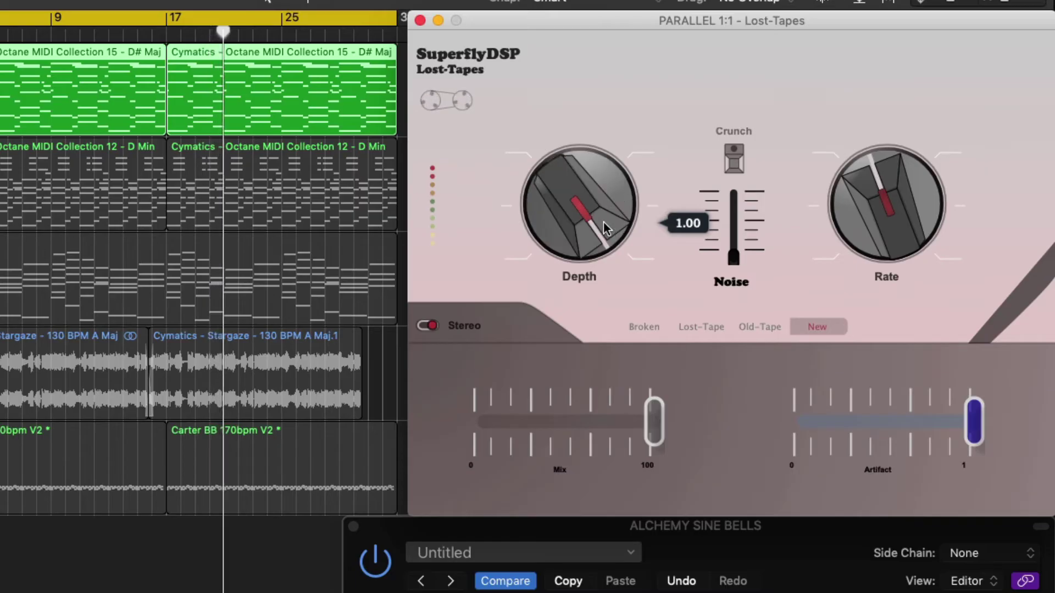
scroll(603, 222, "down", 7)
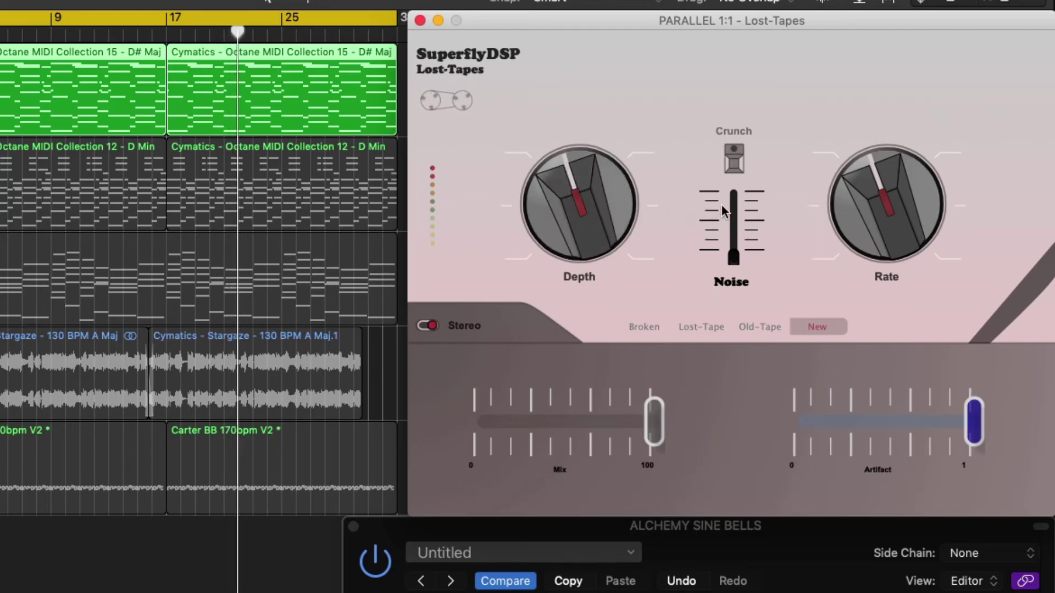
mouse_move(921, 198)
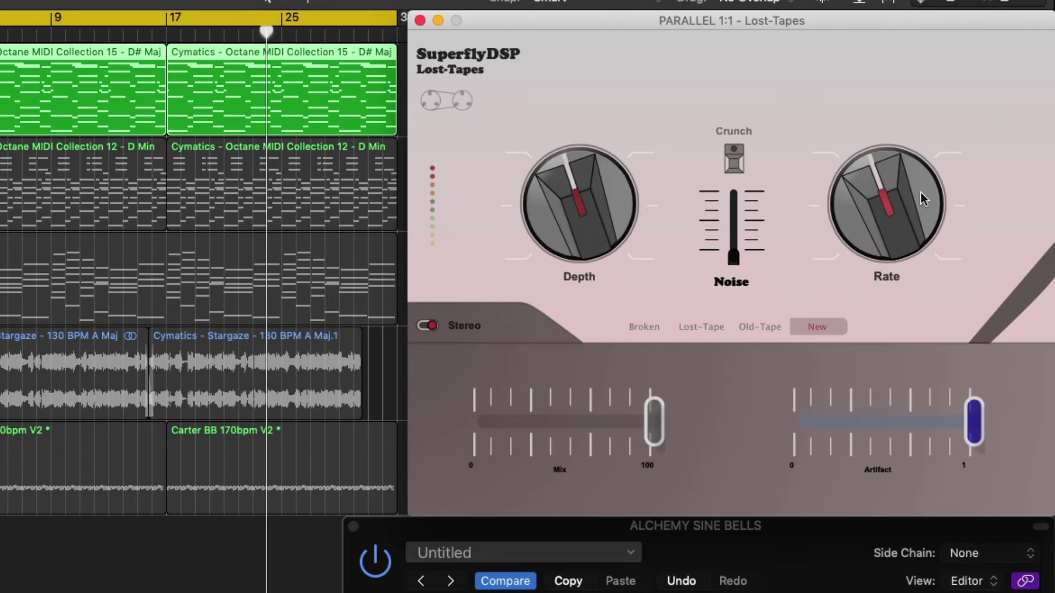
scroll(920, 198, "up", 7)
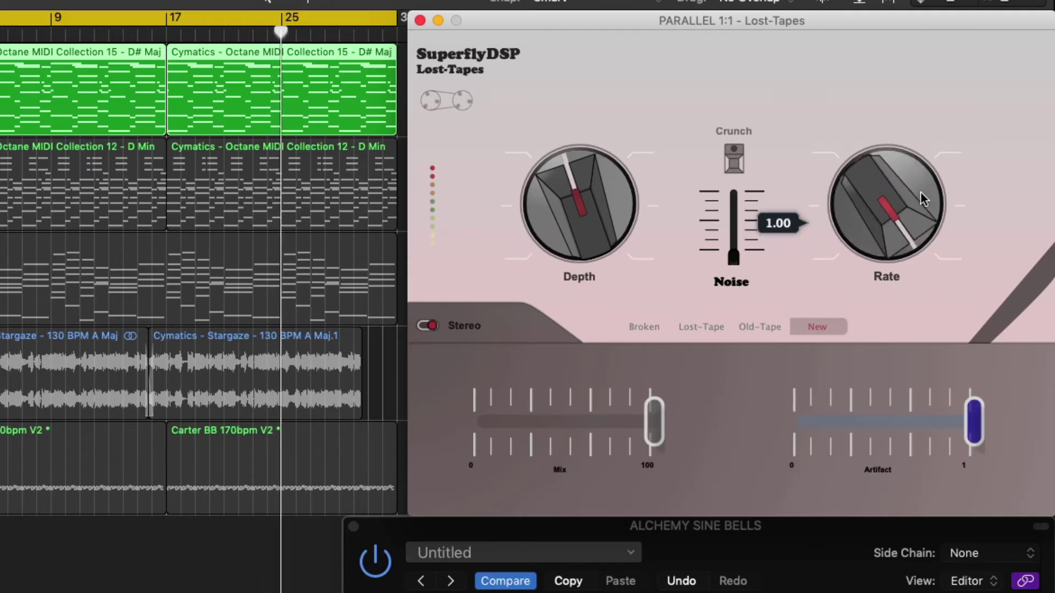
mouse_move(625, 217)
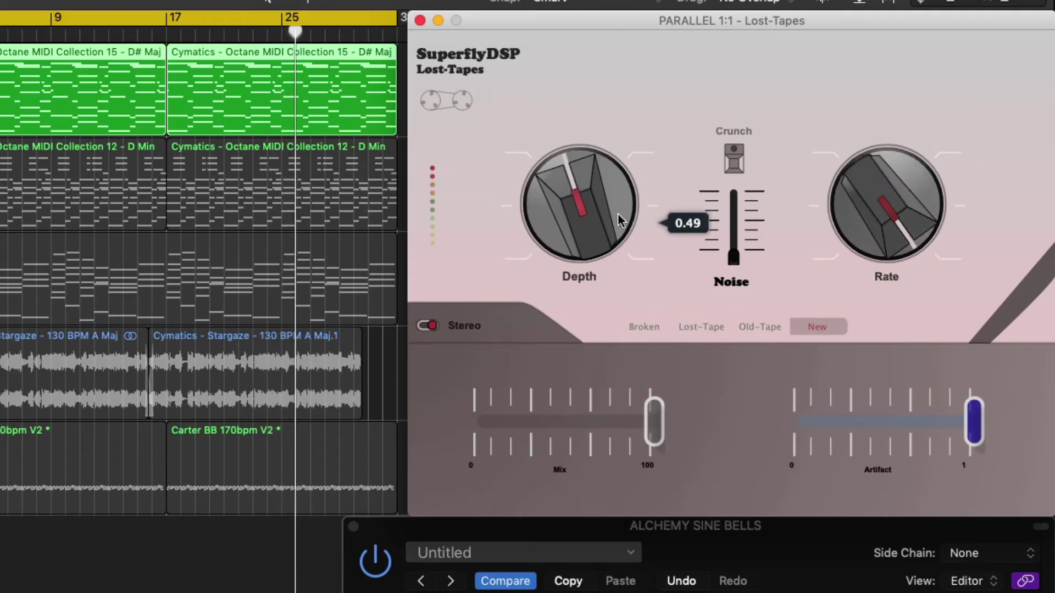
scroll(884, 435, "down", 8)
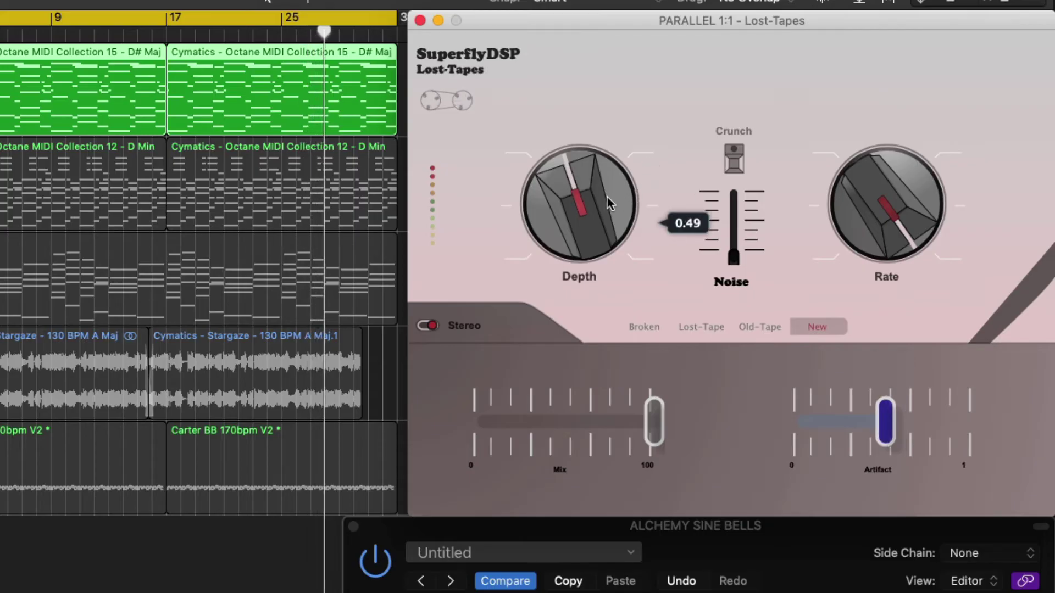
- Turn Crunch on, lower Depth to 0.23 and Rate to 0.66, and drop Mix to 38%
left_click(730, 166)
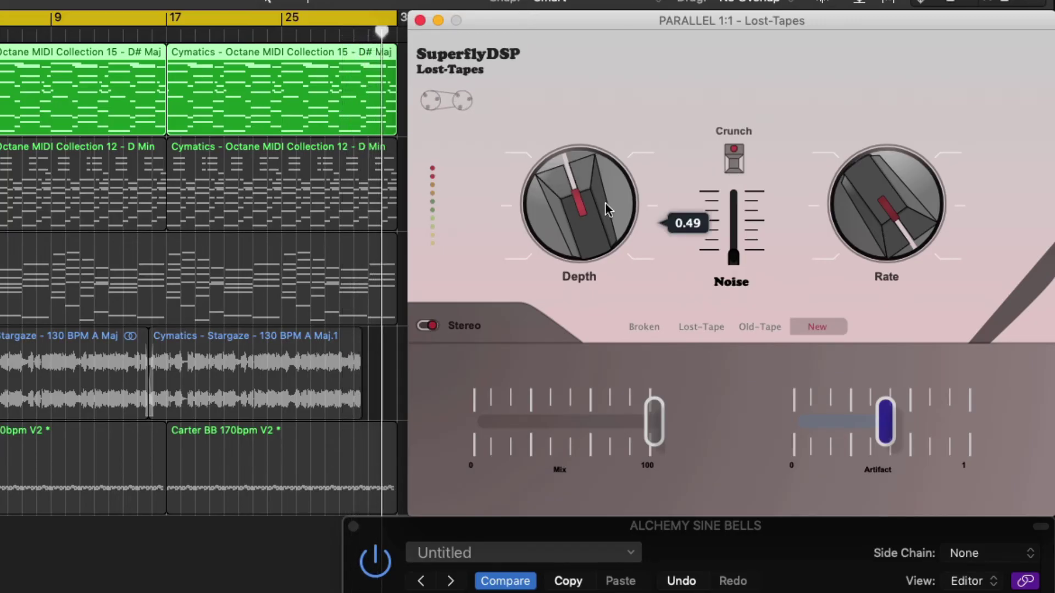
scroll(605, 202, "down", 10)
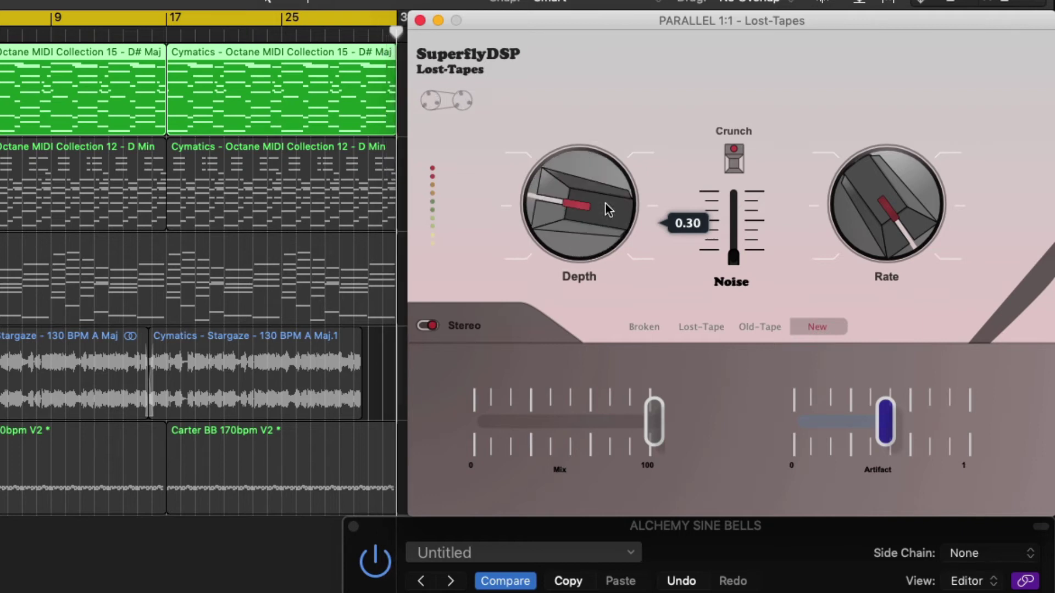
scroll(605, 202, "down", 4)
scroll(842, 195, "down", 12)
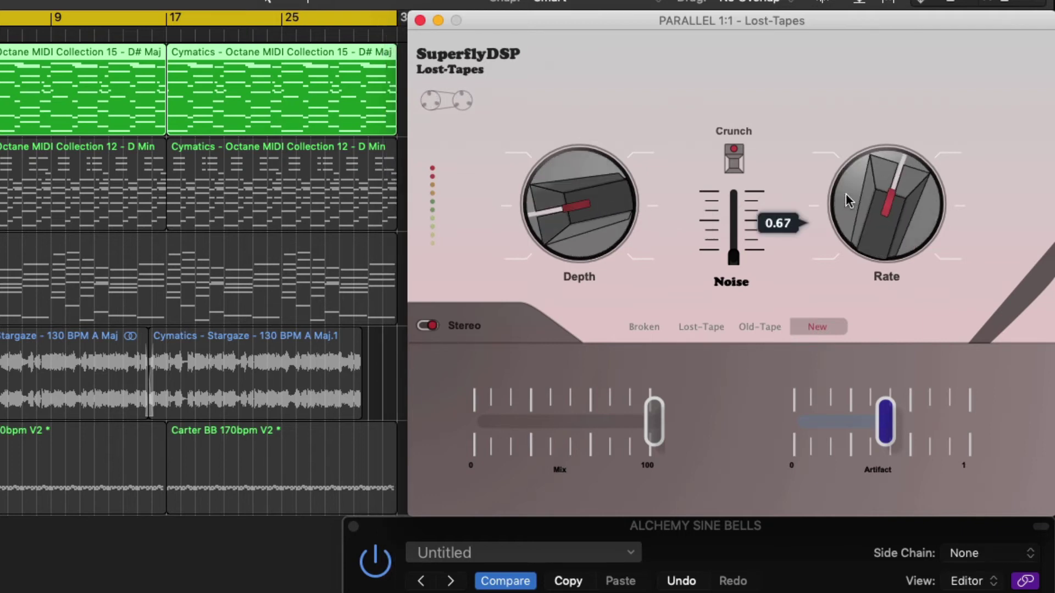
scroll(845, 199, "down", 1)
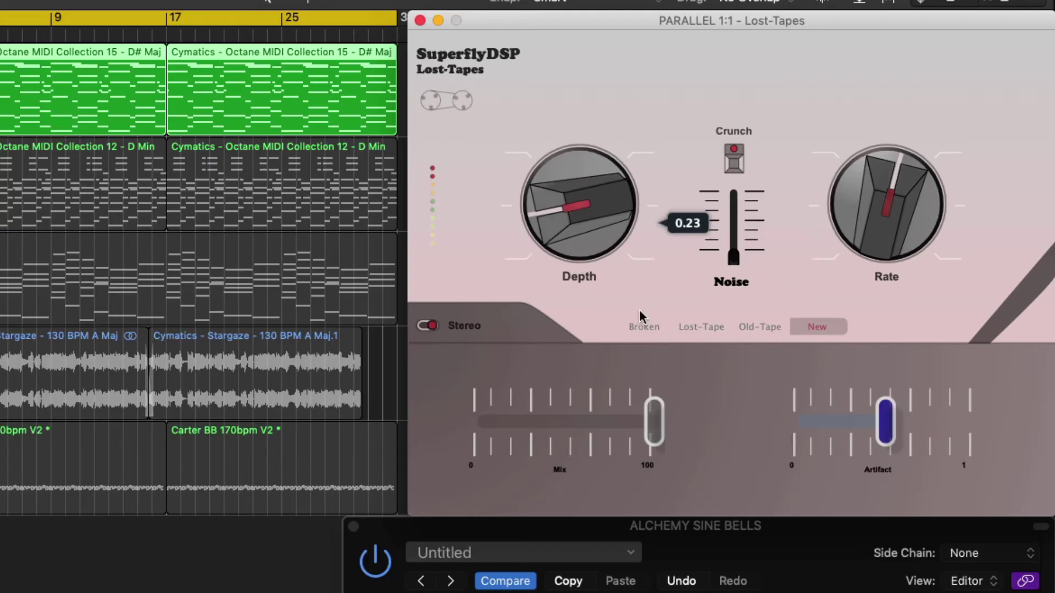
mouse_move(633, 422)
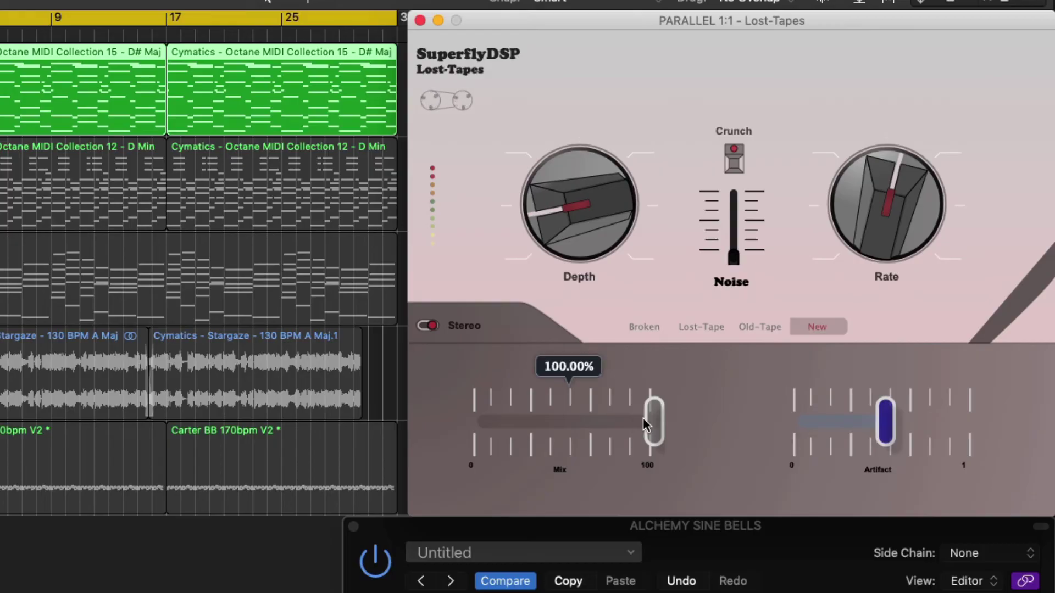
left_click_drag(643, 419, 568, 417)
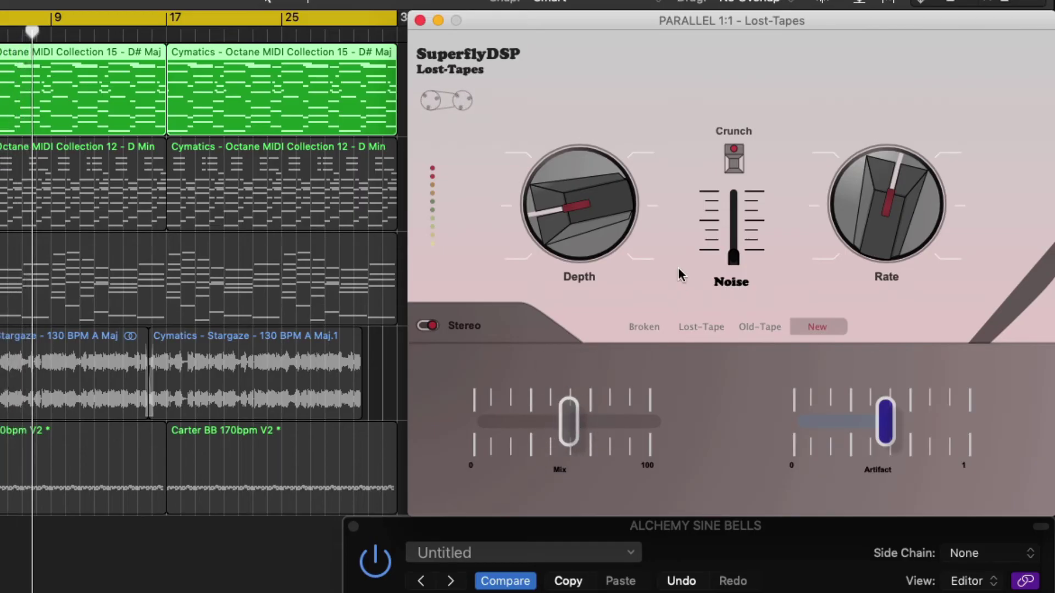
- Turn Crunch off, nudge Noise up to 0.03dBFs, and return Mix to 100%
left_click(735, 159)
mouse_move(730, 236)
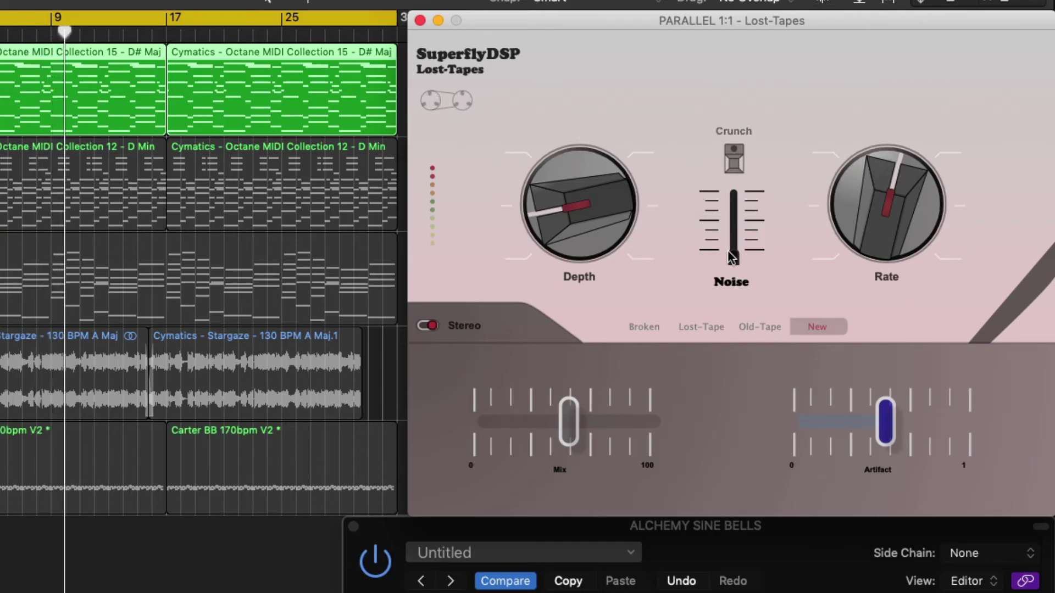
left_click_drag(733, 256, 737, 256)
left_click_drag(569, 423, 698, 414)
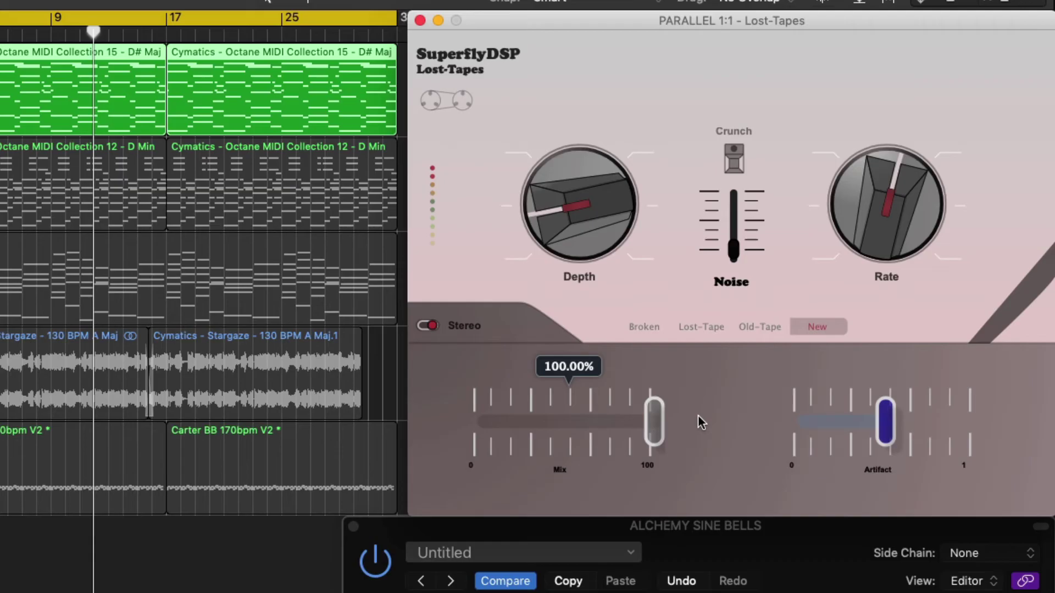
left_click(428, 325)
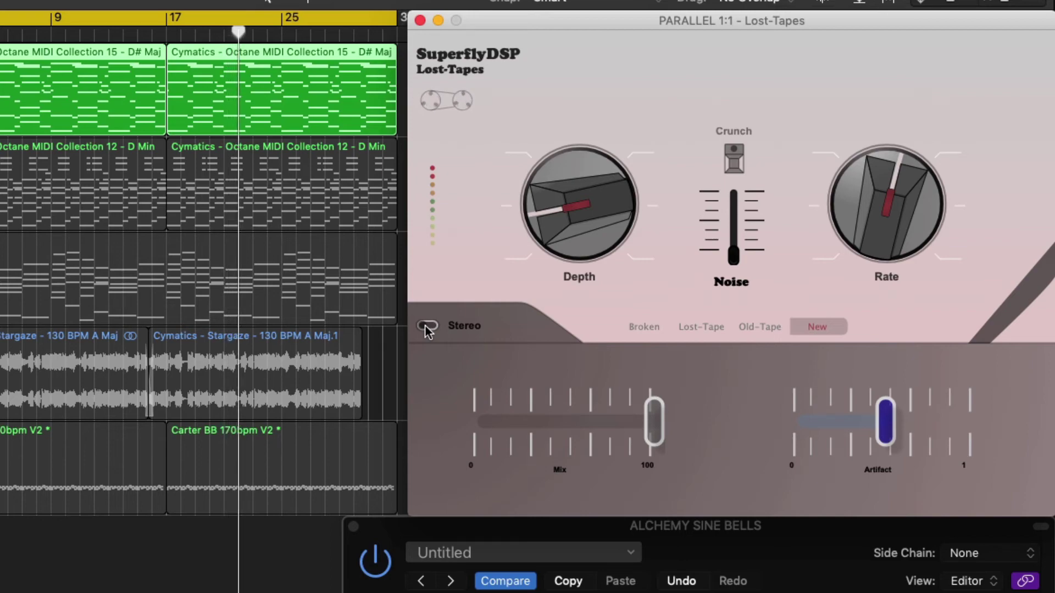
left_click(426, 326)
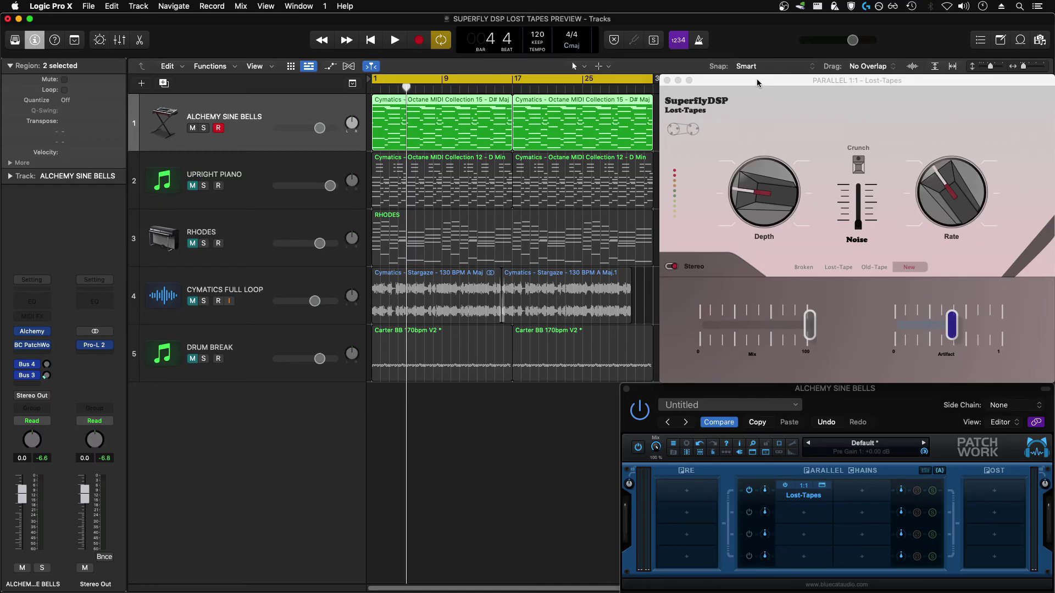
- Focus the bells' Lost-Tapes window, raise Depth above 0.61, and pull Rate down
left_click(819, 137)
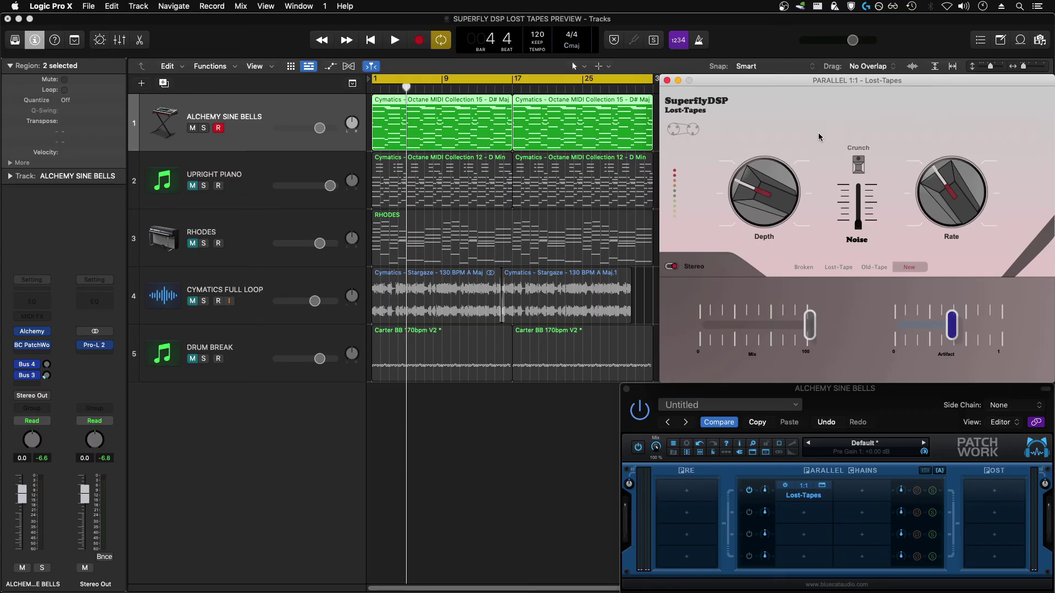
left_click_drag(794, 177, 769, 189)
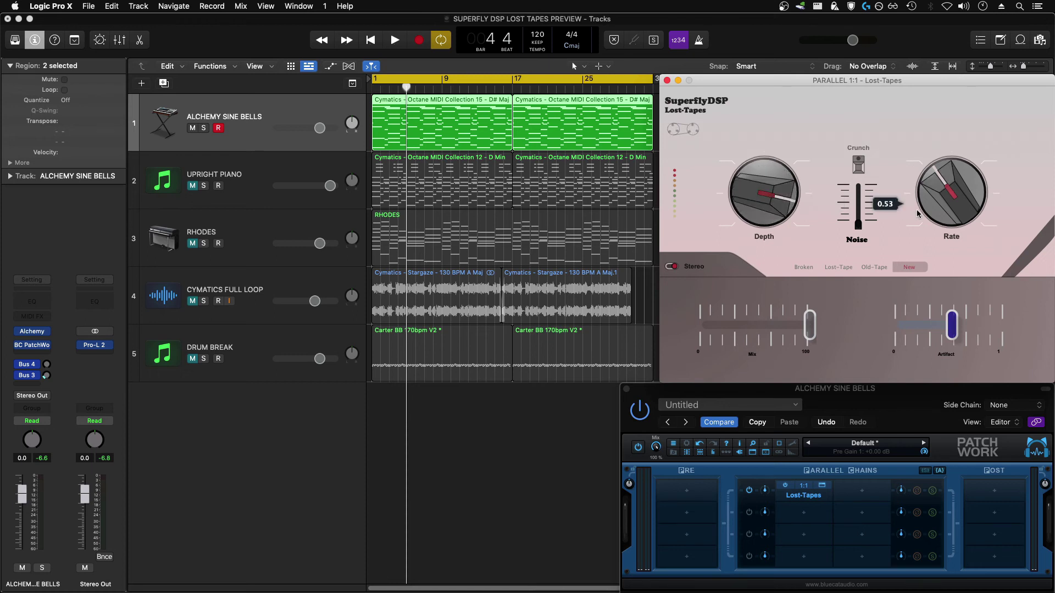
left_click_drag(954, 194, 955, 198)
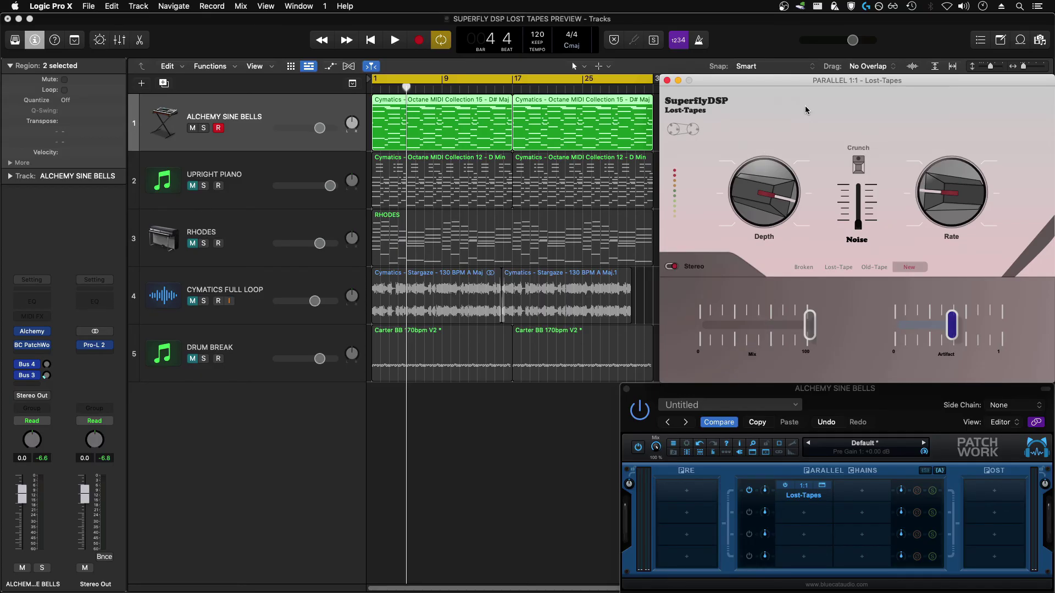
mouse_move(860, 227)
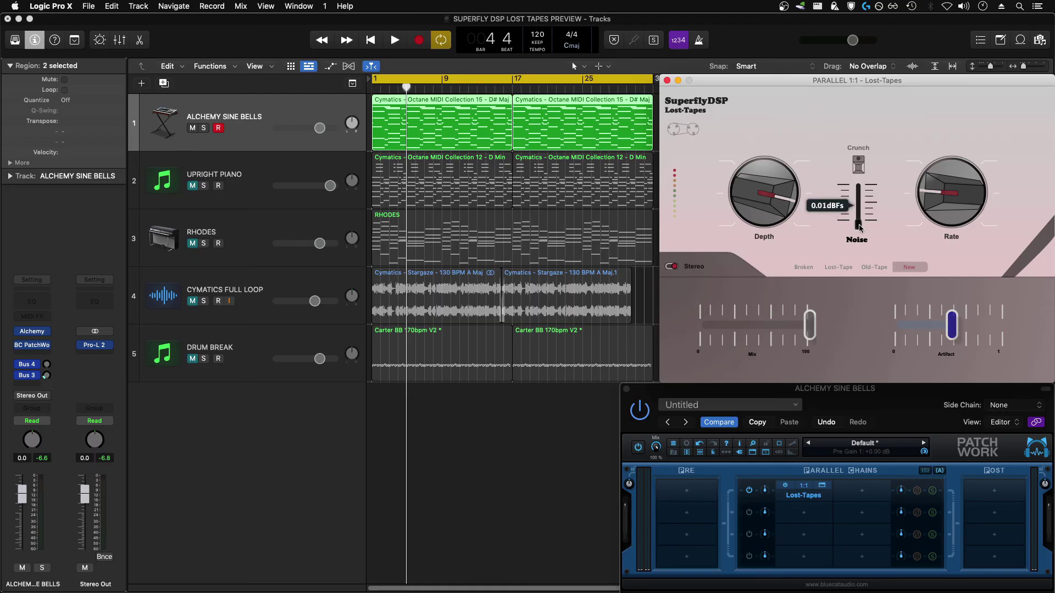